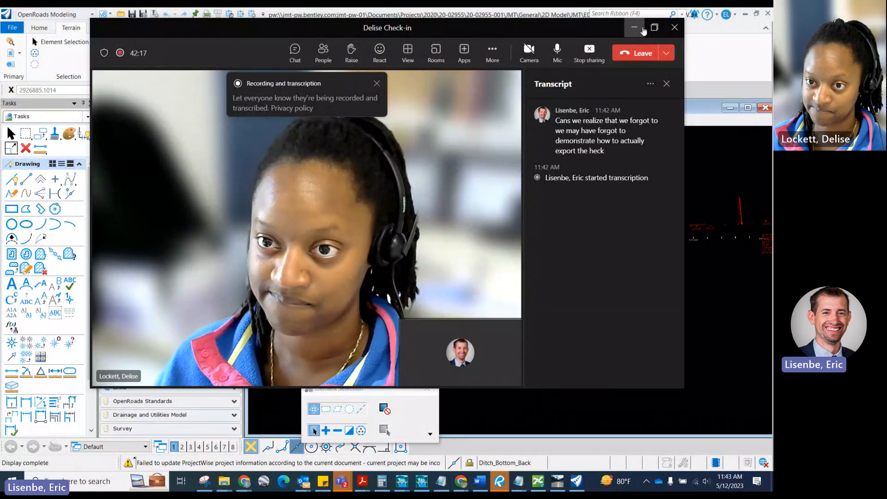
Step: Minimize the meeting window and examine the creek alignments and magenta cross-section lines around the bridges
click(642, 29)
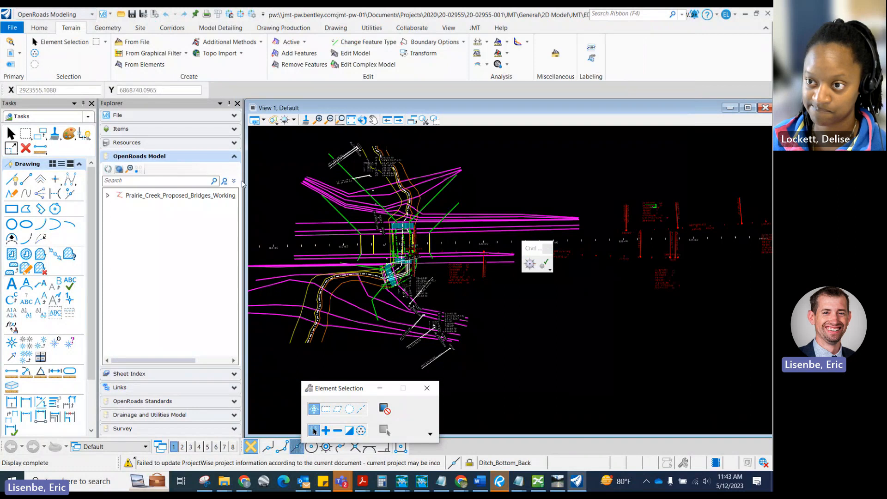
scroll(411, 178, down, 2)
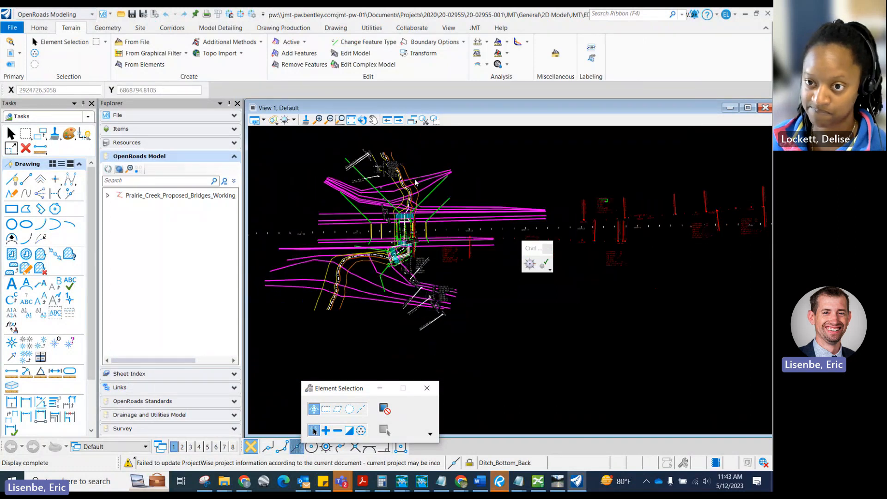
scroll(333, 271, up, 1)
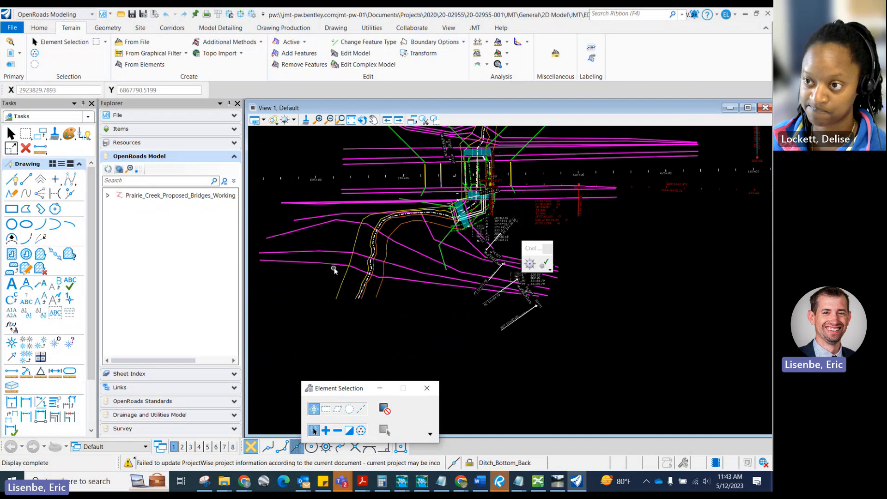
scroll(338, 275, down, 1)
scroll(411, 327, up, 2)
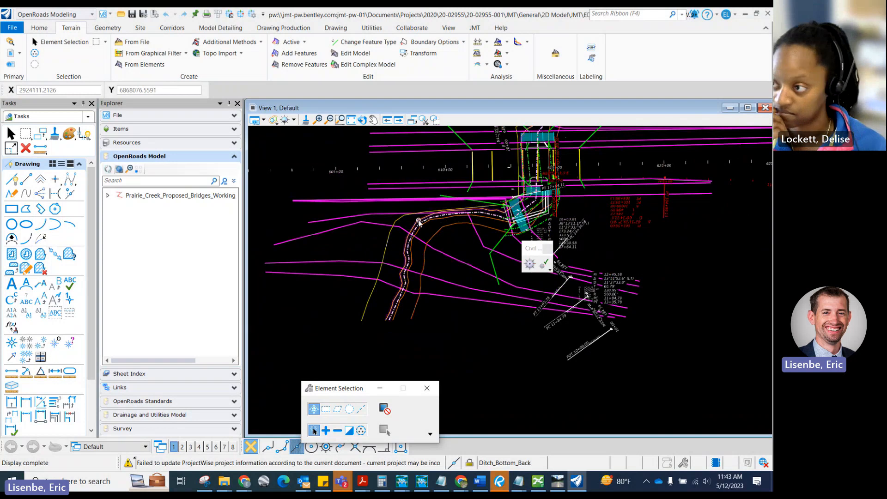
scroll(402, 280, up, 2)
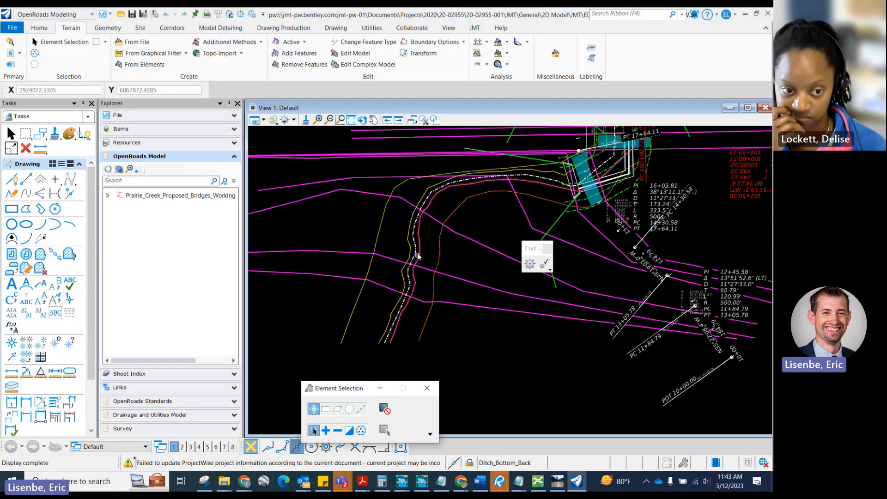
mouse_move(415, 247)
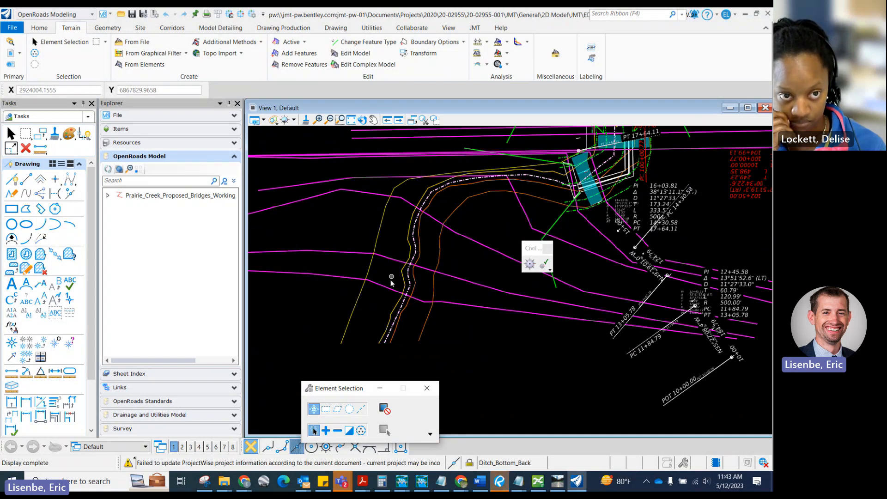
scroll(402, 250, down, 3)
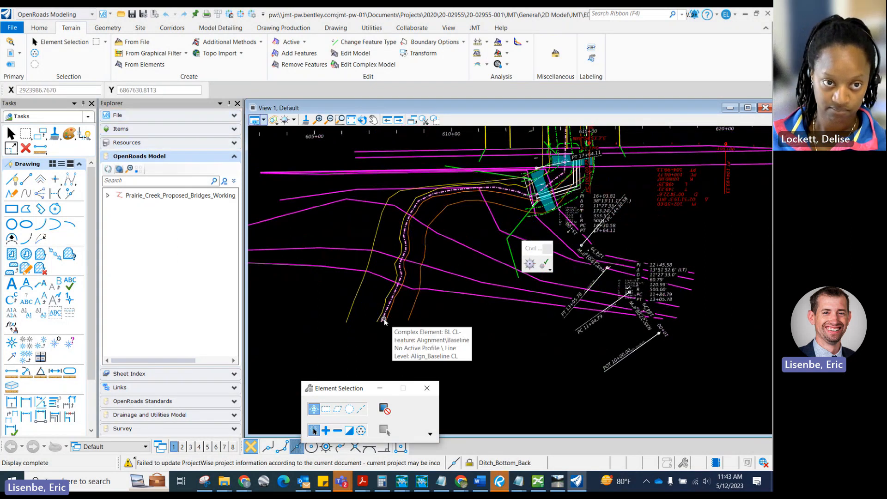
scroll(383, 346, down, 2)
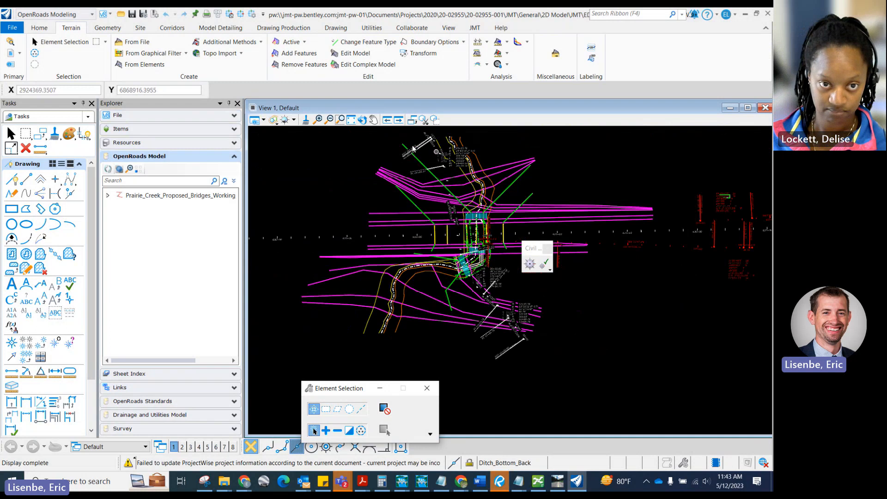
click(108, 28)
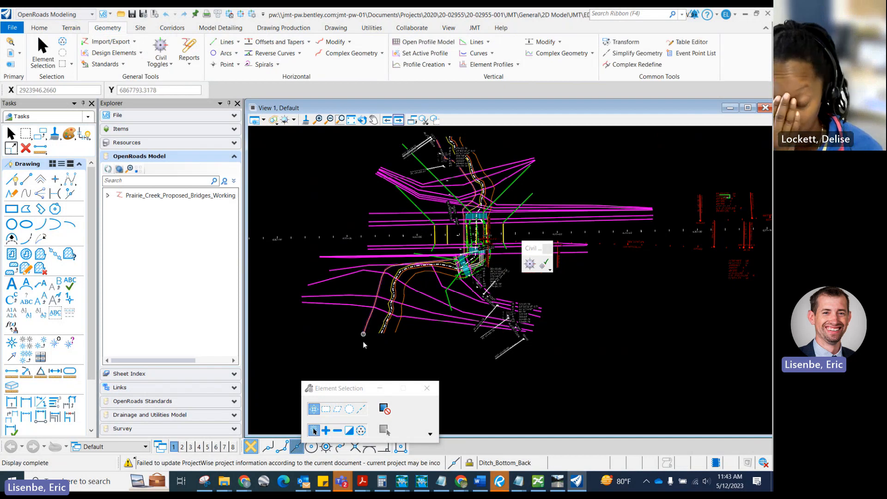
scroll(364, 345, up, 2)
scroll(375, 255, up, 1)
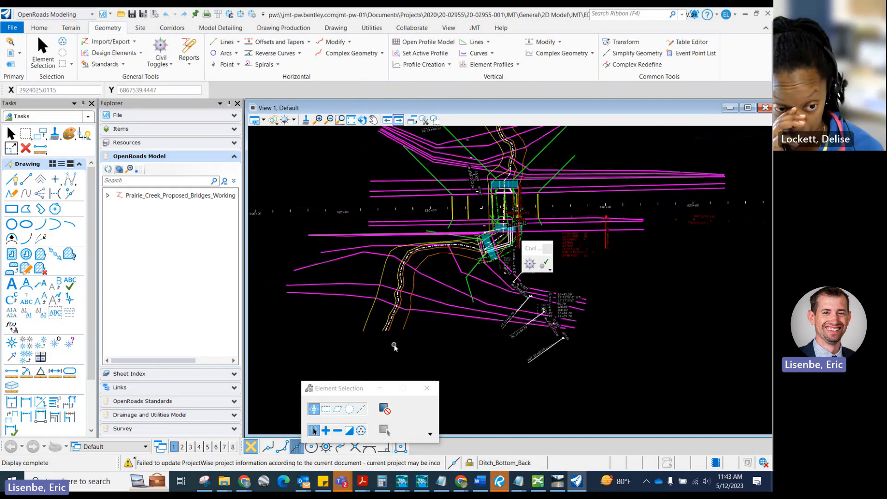
mouse_move(393, 326)
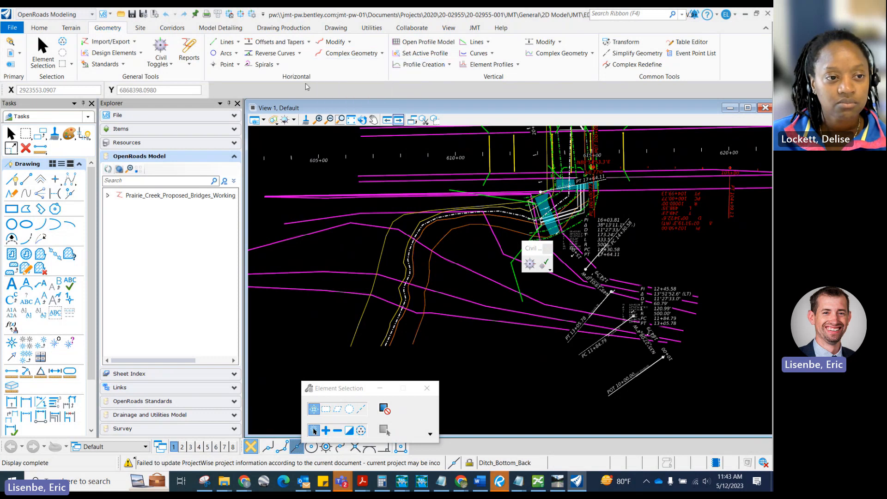
click(382, 54)
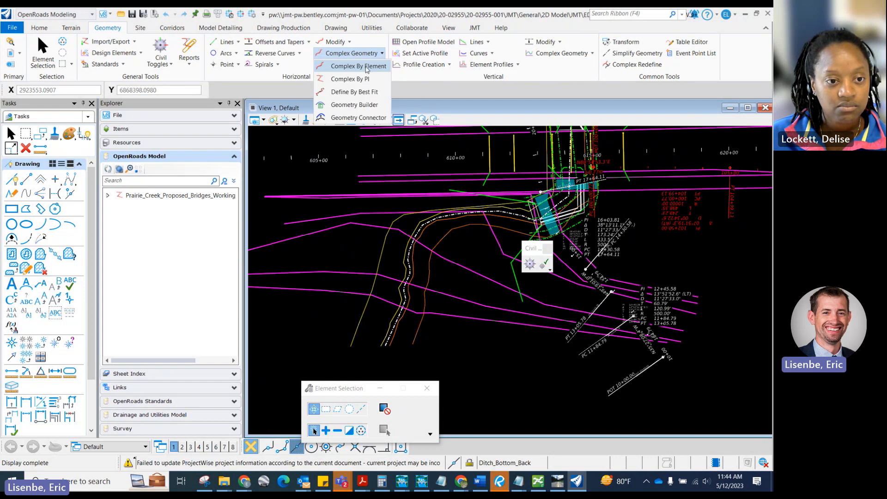
click(367, 68)
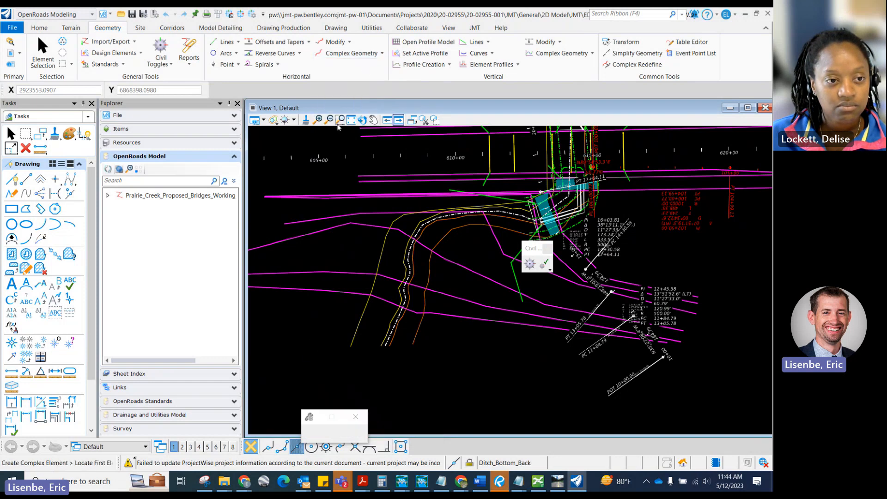
Step: Draw a short multi-segment sample alignment in the empty area south of the creek using Complex By PI with the Baseline feature definition
click(381, 54)
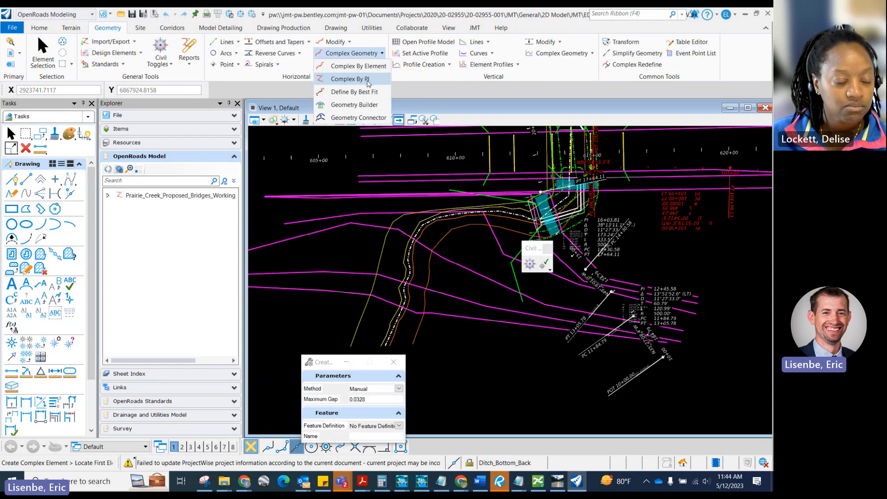
click(368, 80)
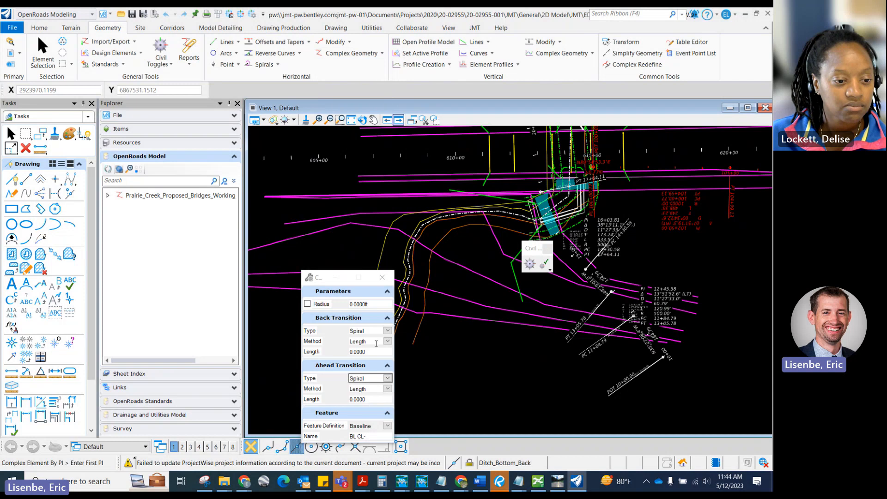
drag(333, 277, 257, 170)
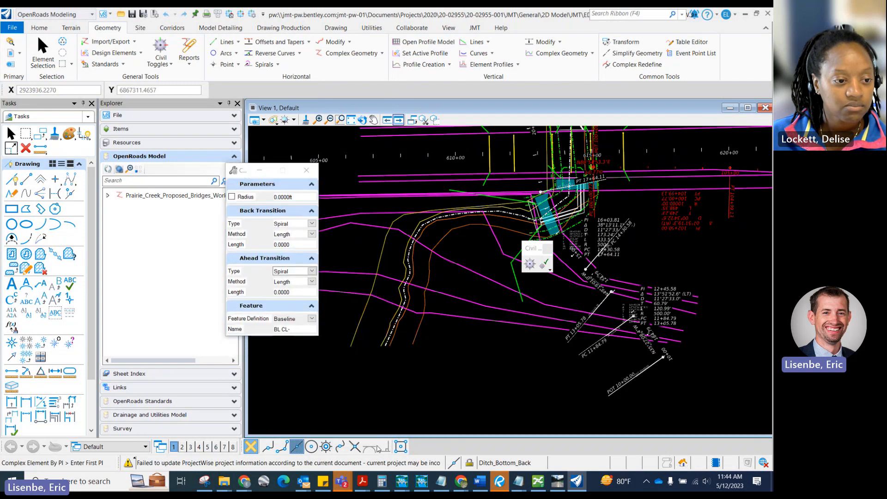
click(369, 403)
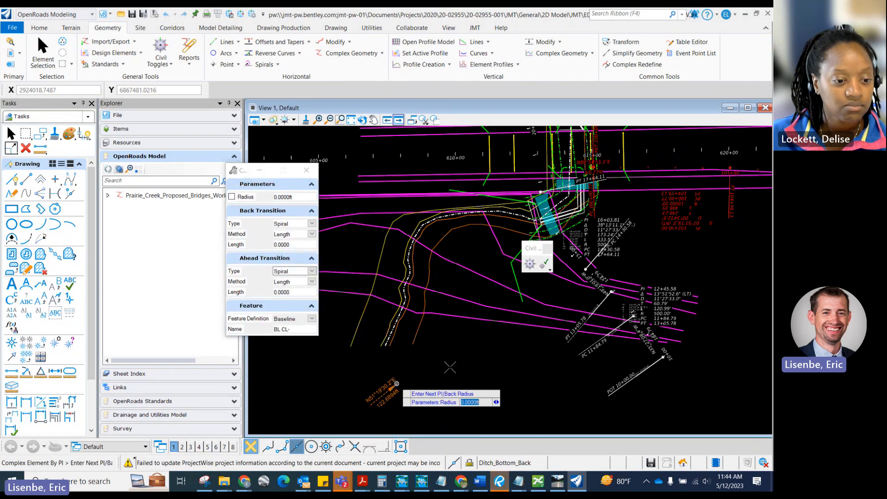
click(397, 383)
click(454, 350)
click(453, 337)
right_click(469, 332)
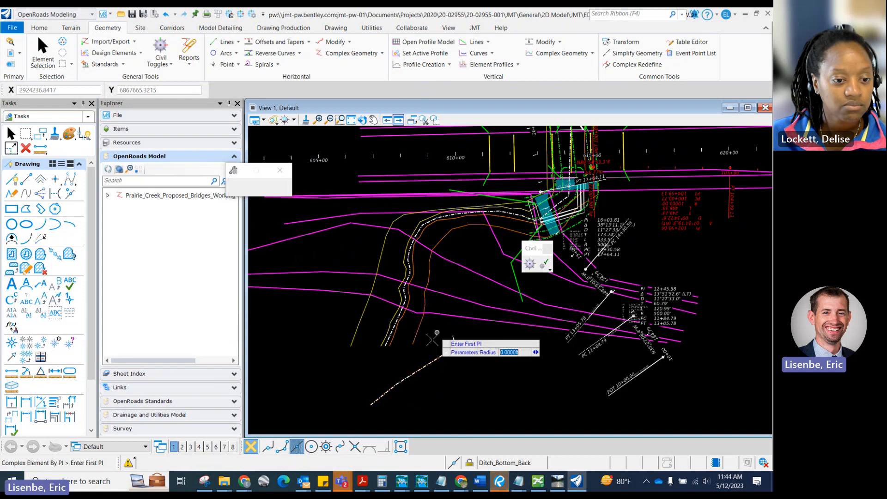
Step: Delete the sample alignment south of the creek
click(16, 147)
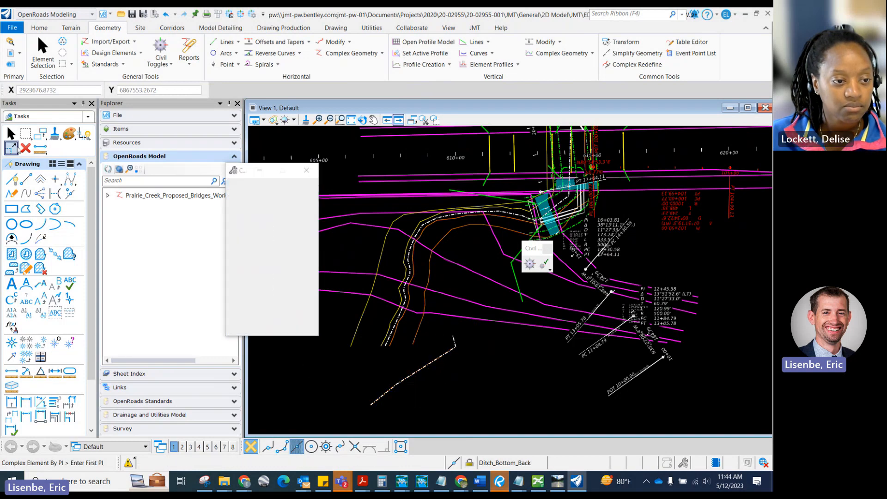
click(406, 377)
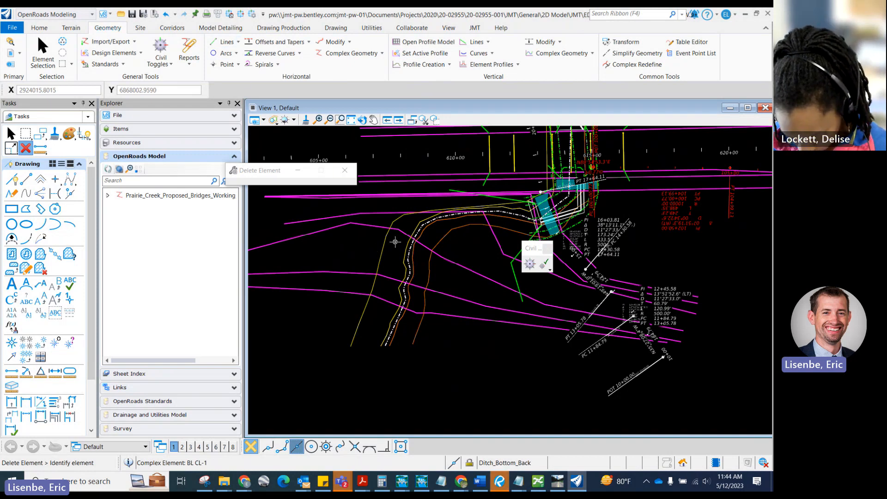
scroll(405, 318, down, 2)
scroll(423, 261, up, 3)
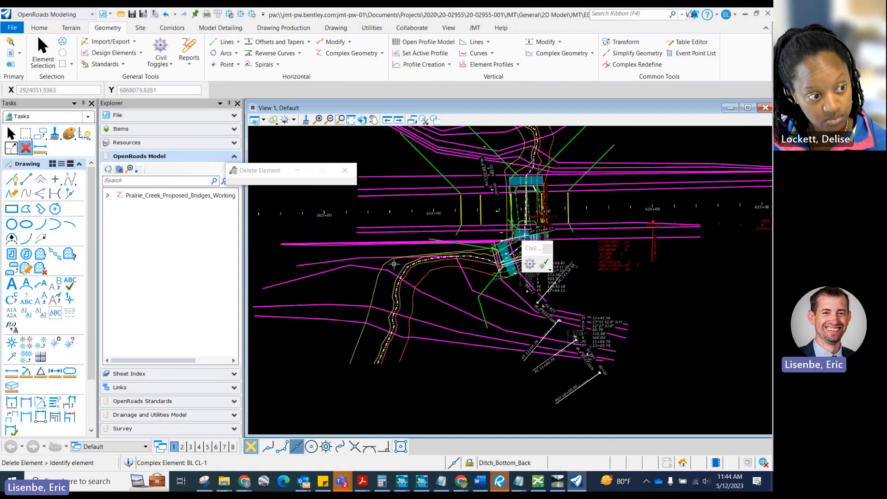
scroll(392, 289, down, 1)
scroll(372, 296, down, 2)
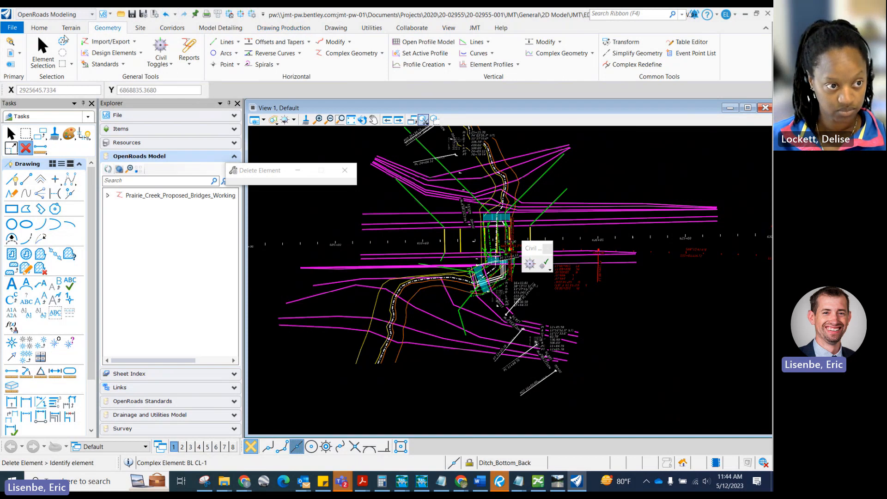
Step: Start Create HEC-RAS Data and select the southern cross-section lines as section lines, beginning with the southernmost one
click(41, 28)
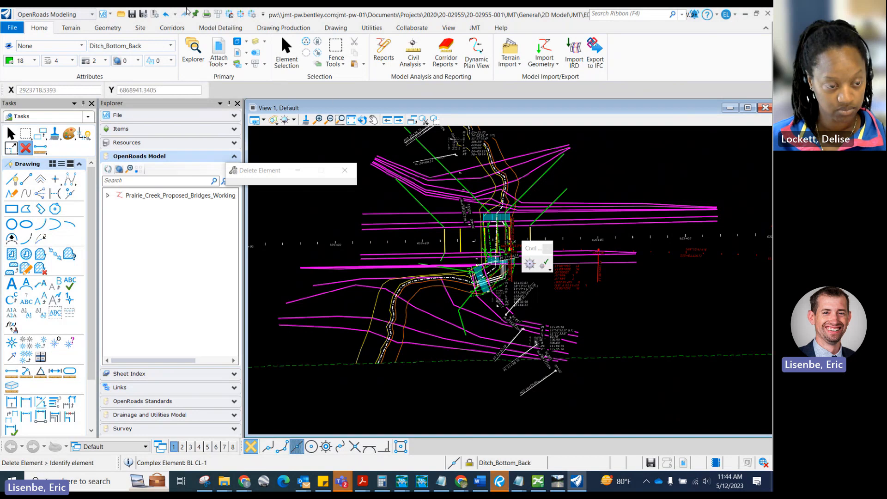
scroll(225, 29, down, 4)
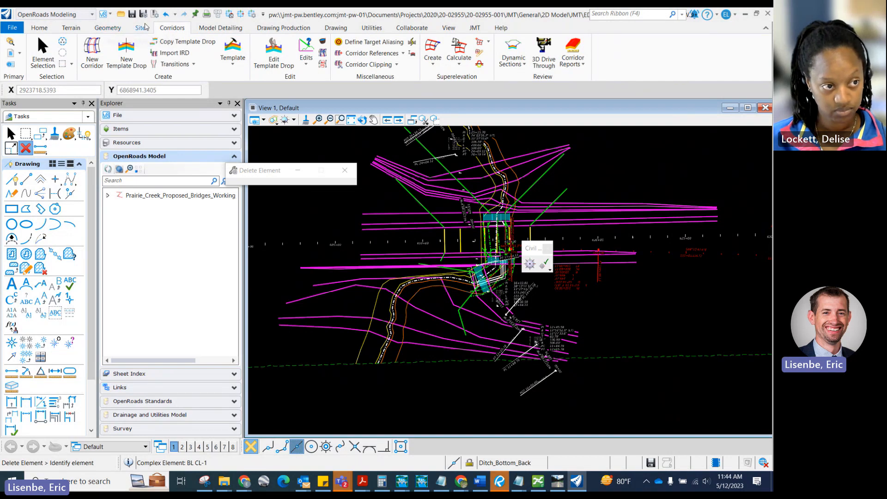
click(72, 28)
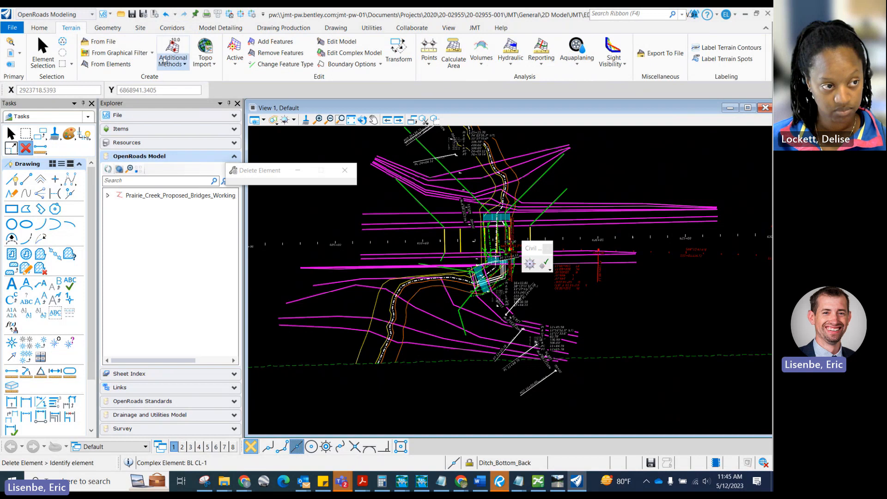
click(511, 65)
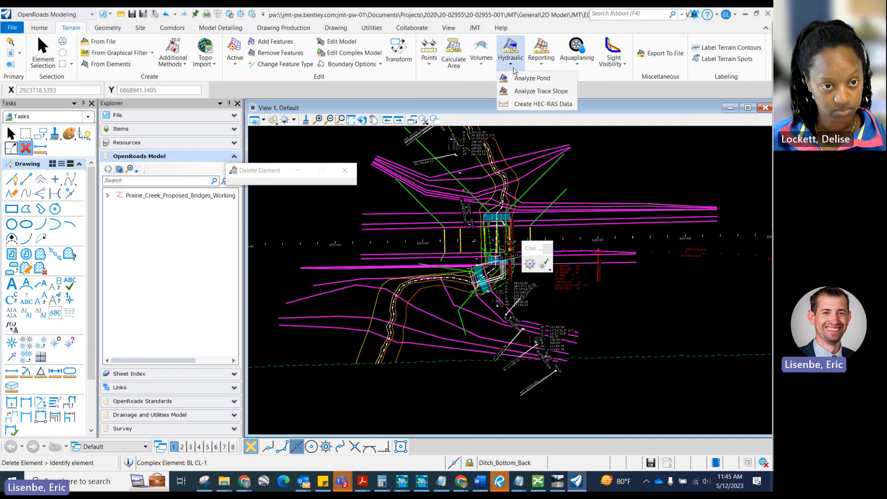
click(530, 107)
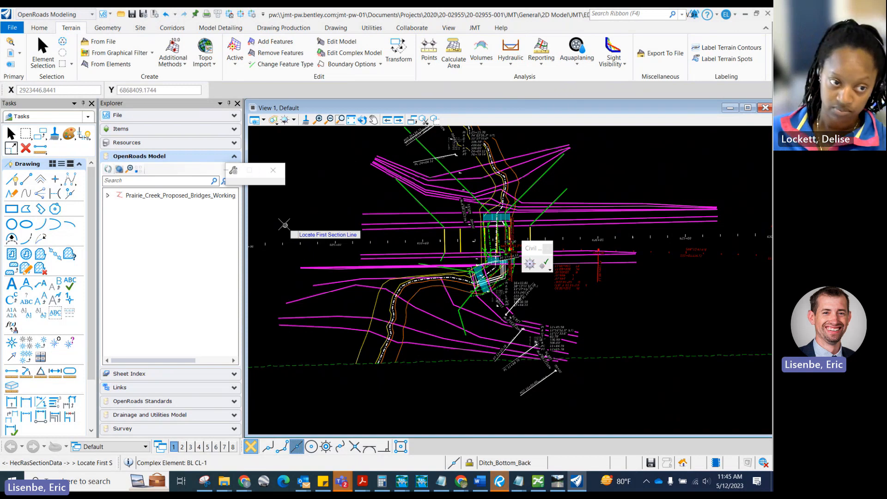
scroll(295, 234, down, 1)
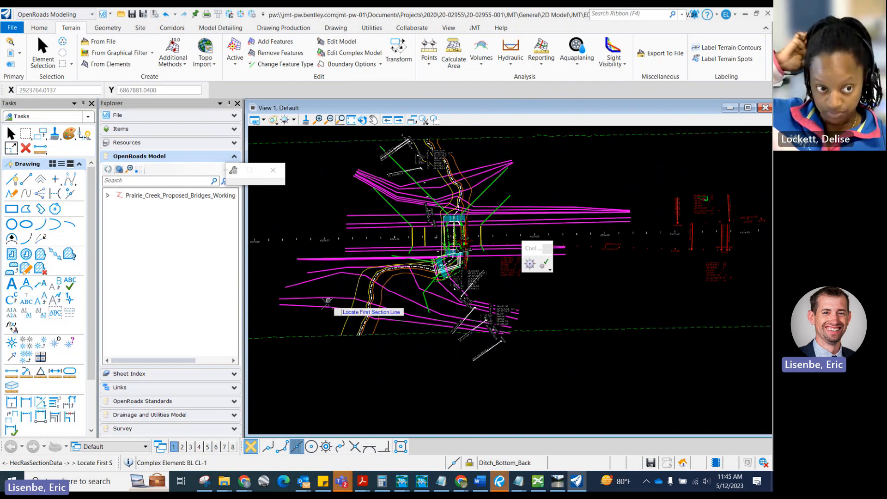
scroll(326, 304, up, 1)
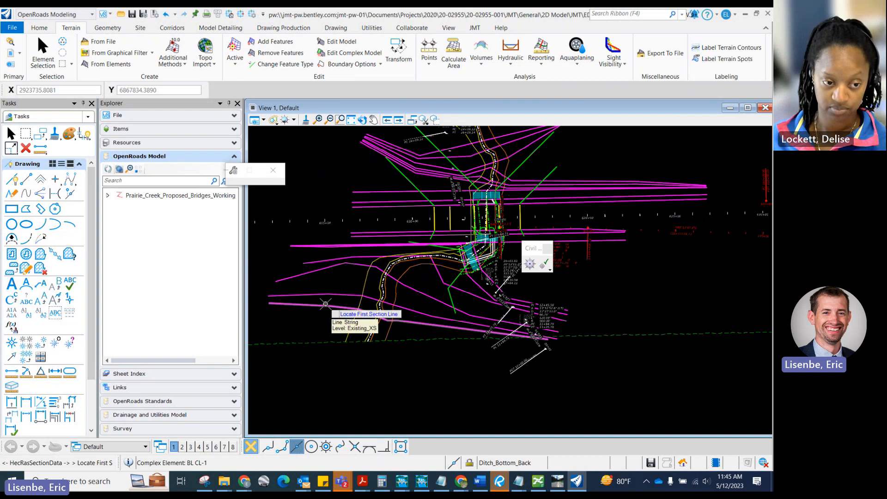
click(326, 304)
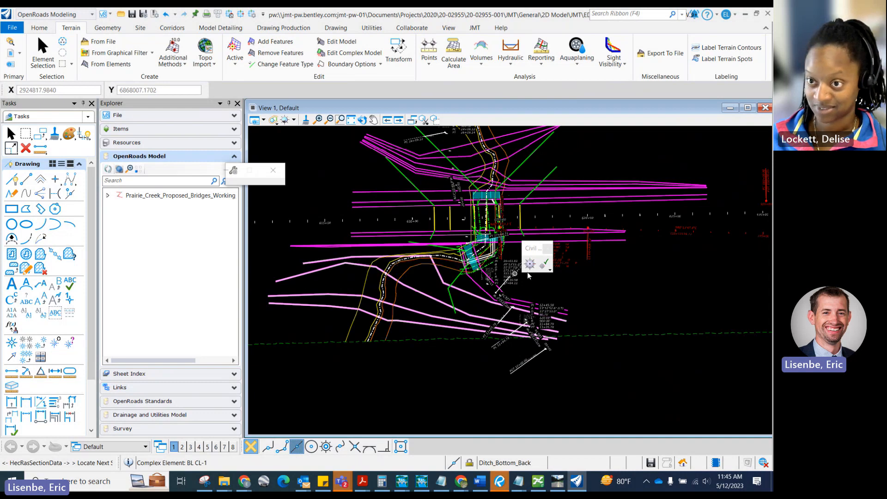
Step: Add the remaining cross-section lines up to the northern end of the creek and select the terrain by its green dashed boundary
scroll(503, 288, up, 2)
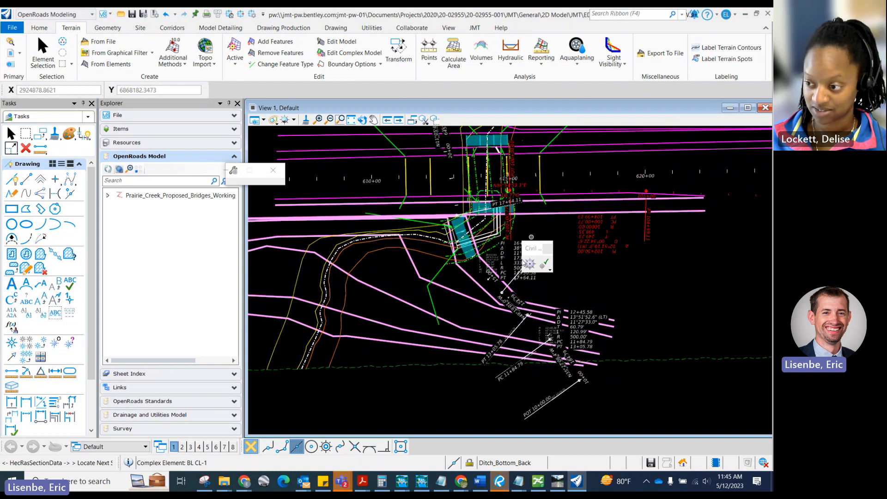
scroll(512, 303, down, 2)
scroll(564, 204, up, 1)
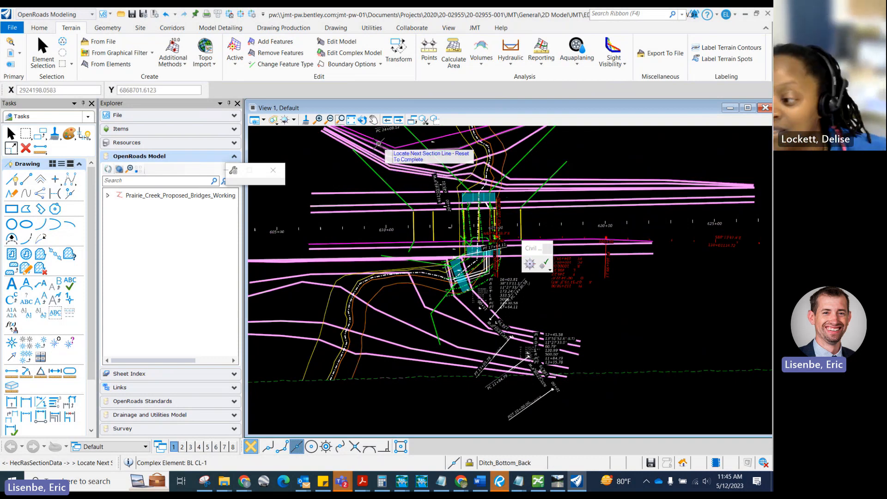
scroll(421, 267, down, 2)
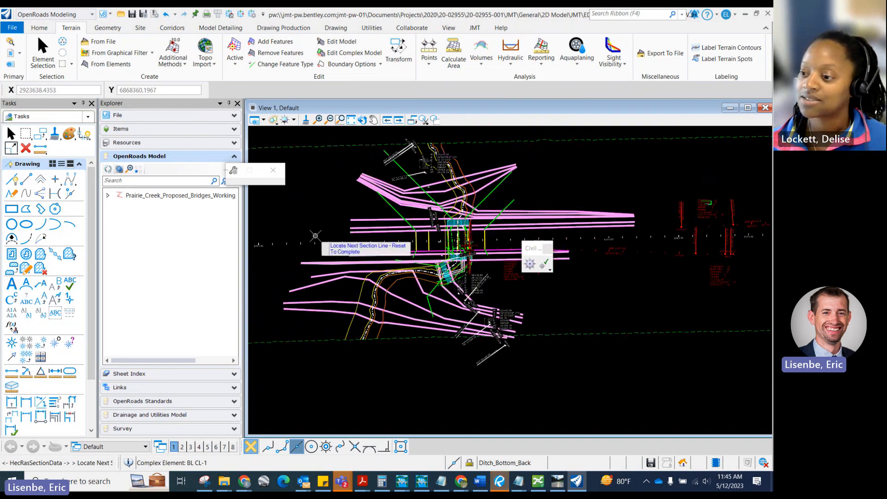
right_click(375, 362)
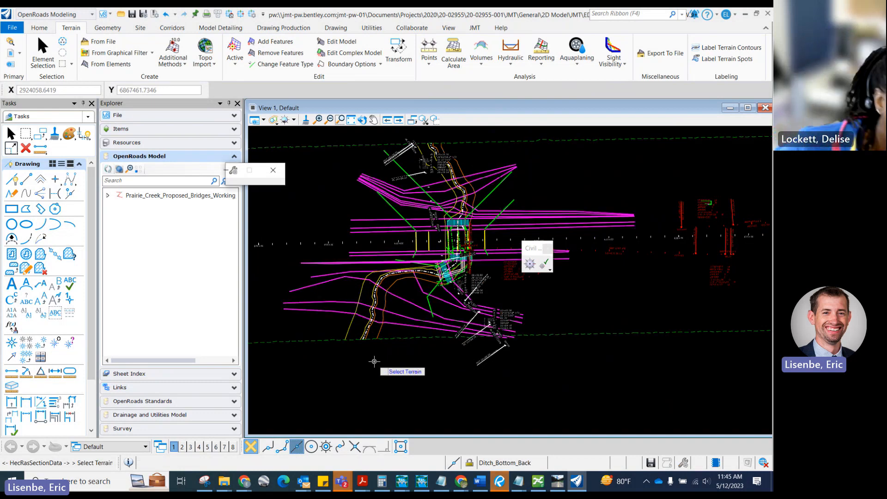
click(390, 342)
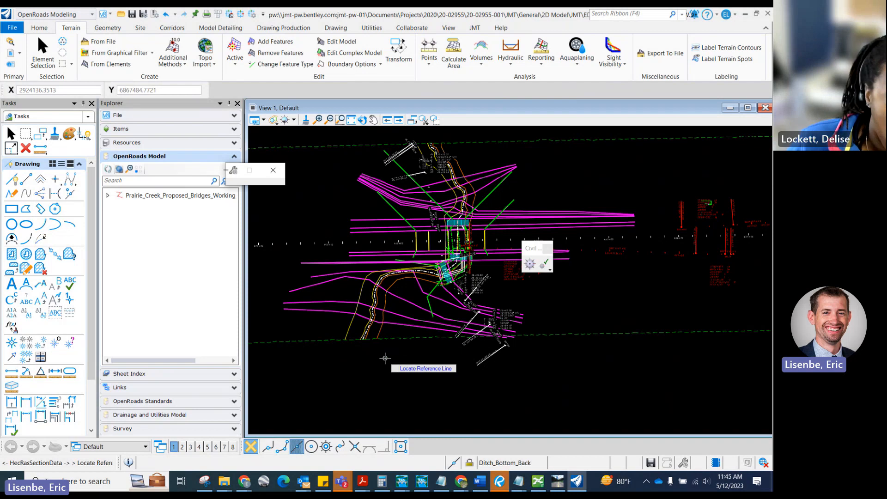
Step: Select the creek centerline as the reference line, followed by the left overbank, left bank, right bank and right overbank lines
scroll(385, 362, up, 3)
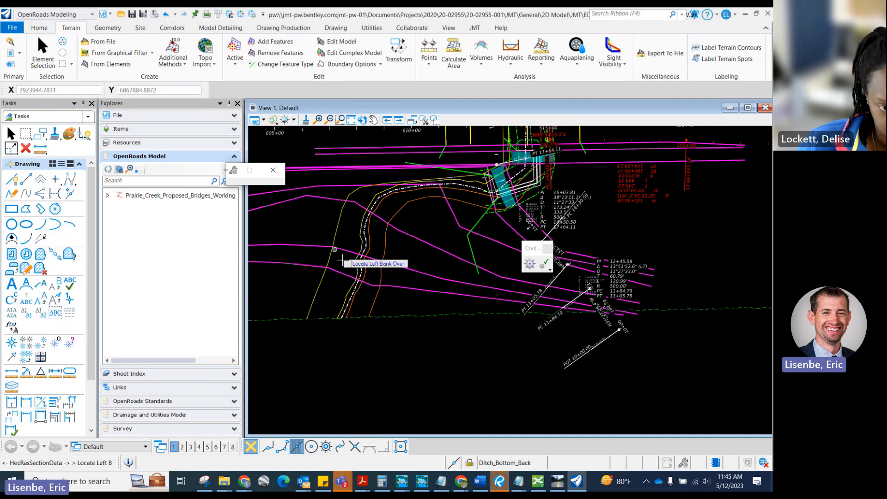
click(374, 295)
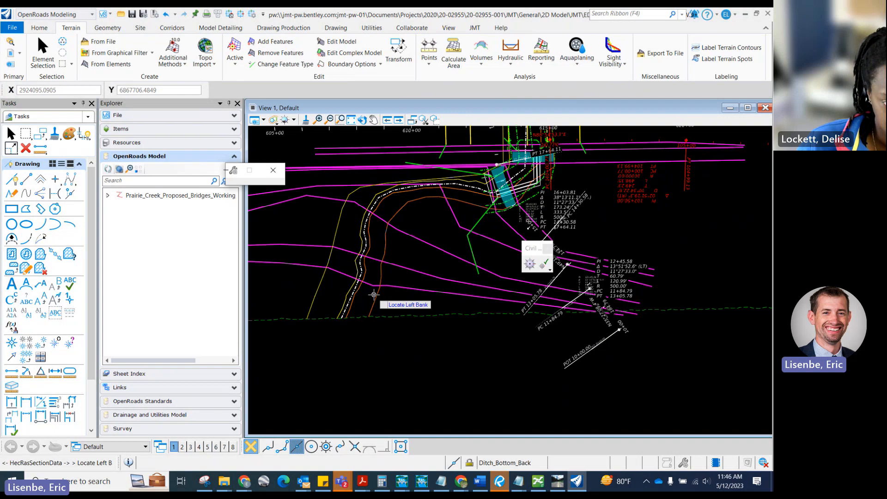
click(359, 288)
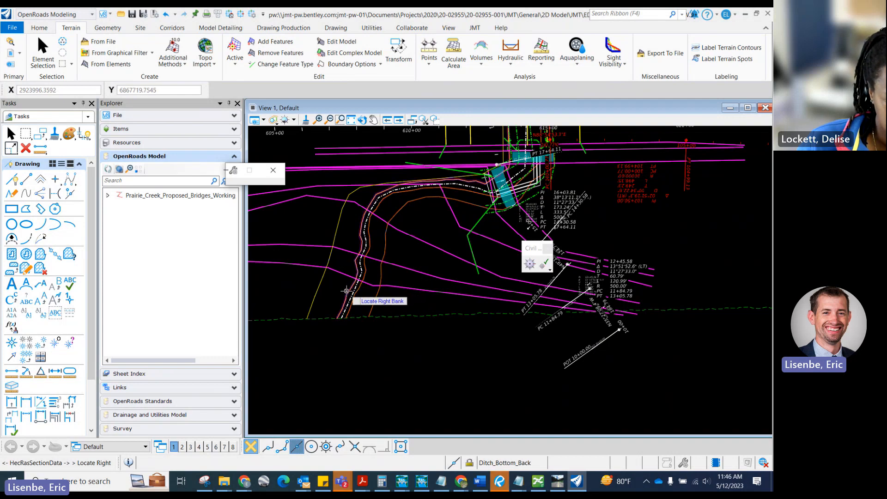
click(346, 291)
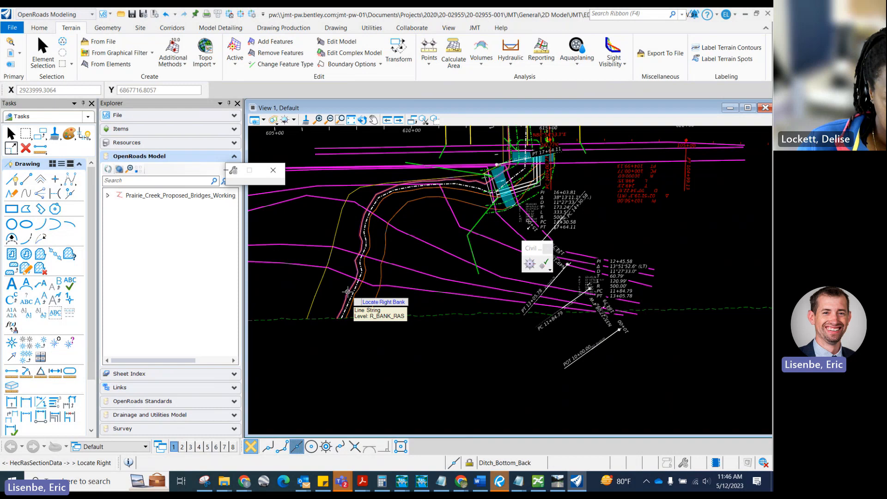
click(318, 286)
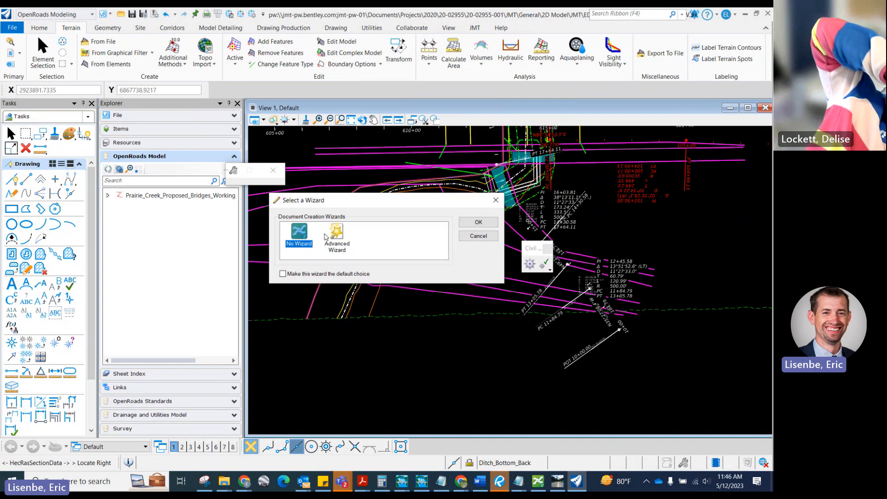
Step: Create the HEC-RAS document without a wizard and name it Prairie_Creek_DEMO_Junk.geo
click(479, 223)
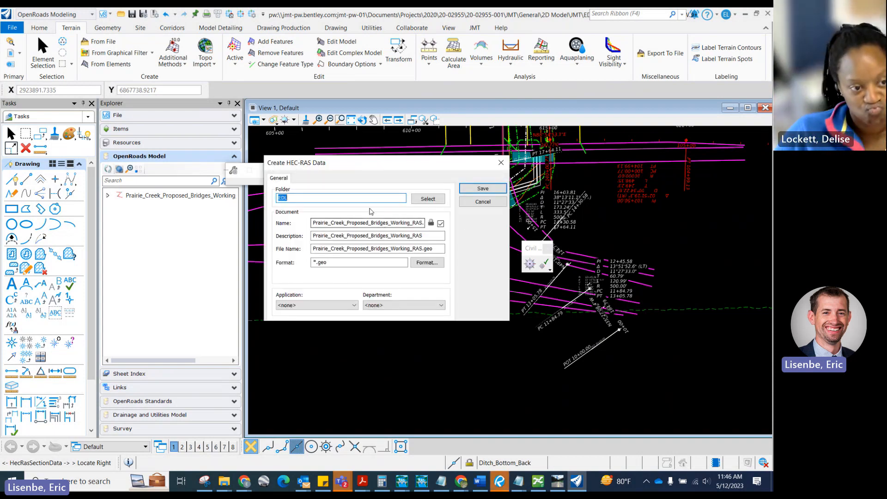
click(421, 223)
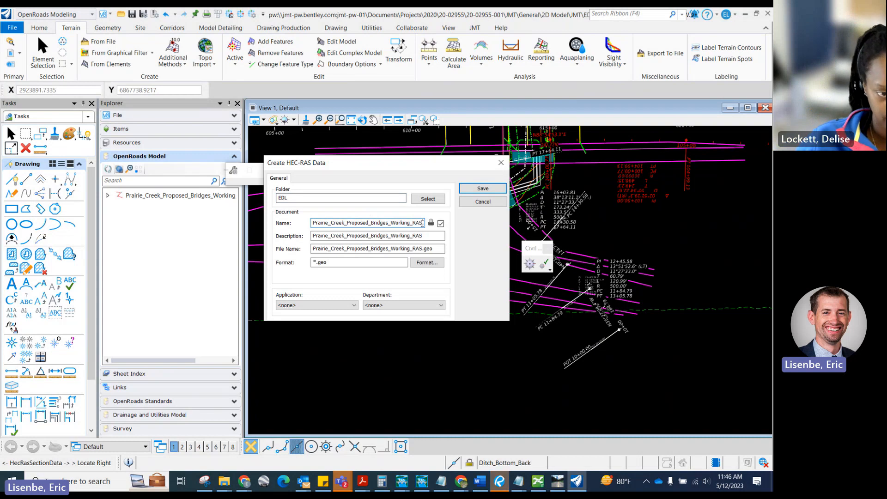
drag(421, 223, 348, 223)
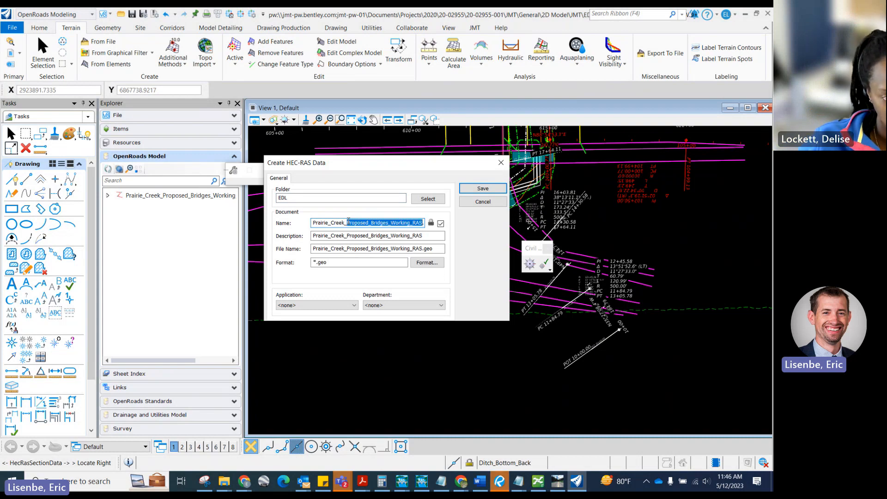
text(DEMO.geo)
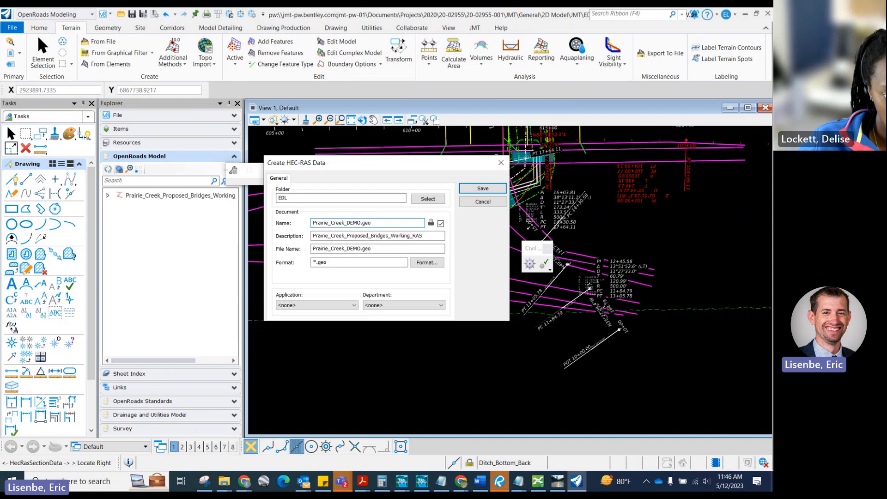
text(_1un)
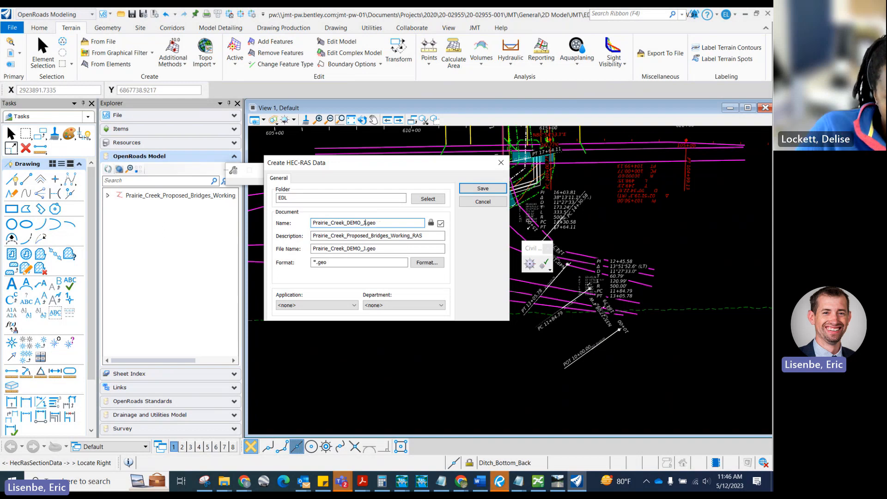
text(k)
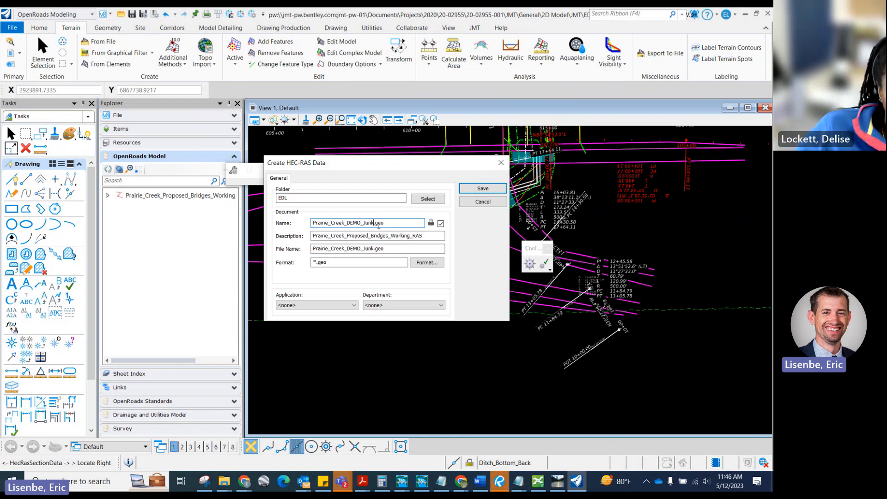
Step: Save the HEC-RAS document with the description Demo_test_run and check it in
click(424, 237)
double_click(424, 238)
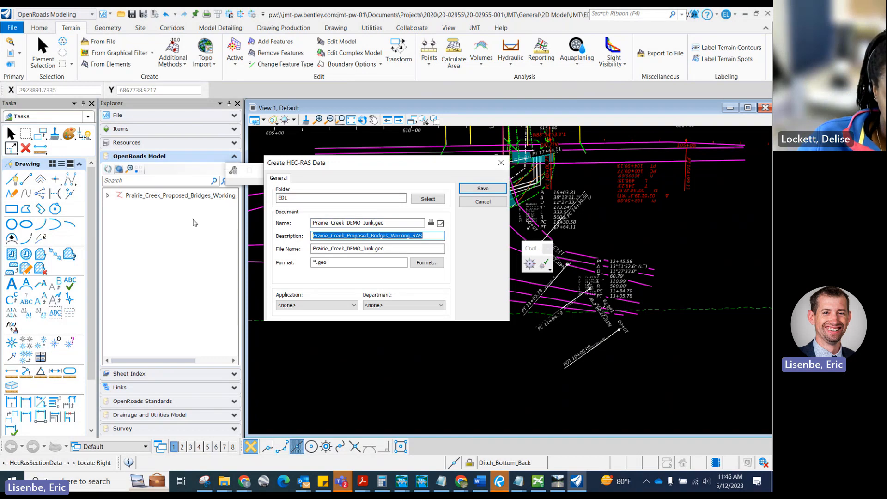
text(DEm)
key(BackSpace)
key(BackSpace)
text(e)
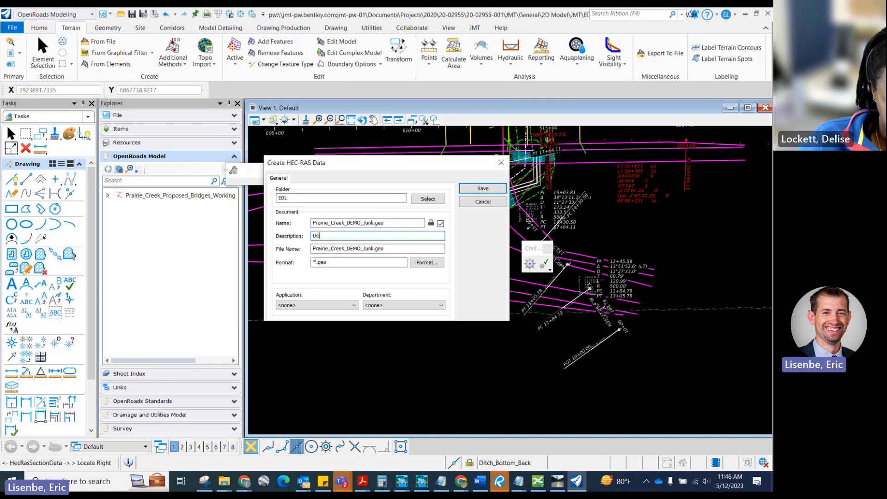
text(mo_test_run)
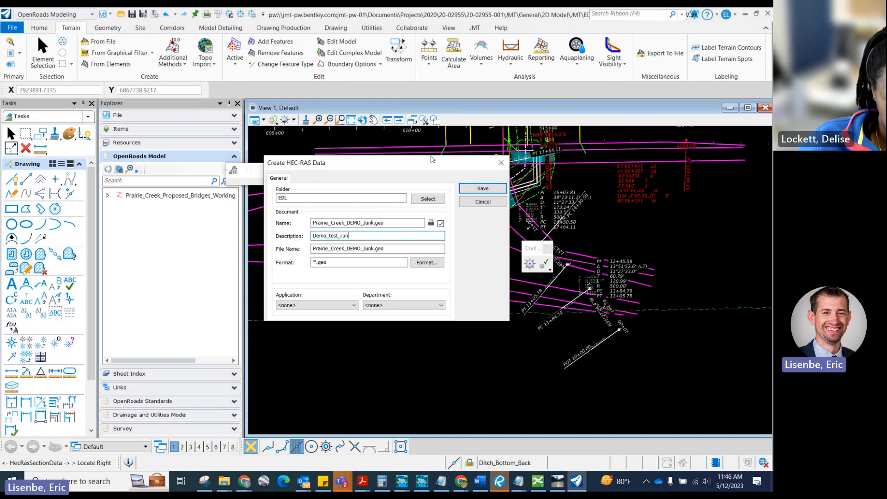
click(482, 189)
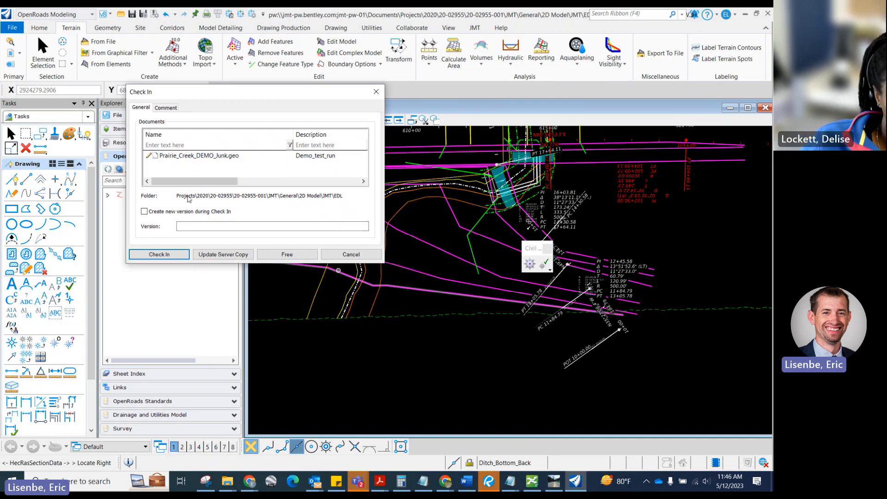
click(162, 254)
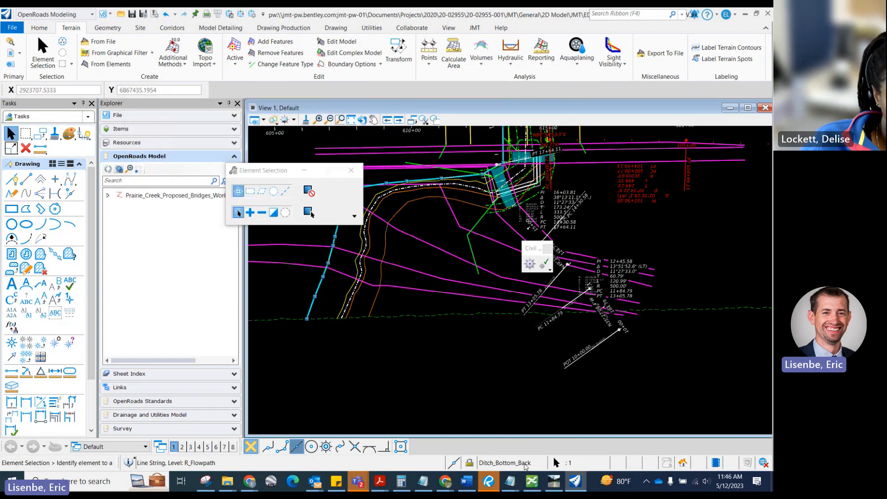
Step: Switch to ProjectWise Explorer and start exporting Prairie_Creek_DEMO_Junk.geo as an unmanaged local copy with Send to Folder
click(532, 481)
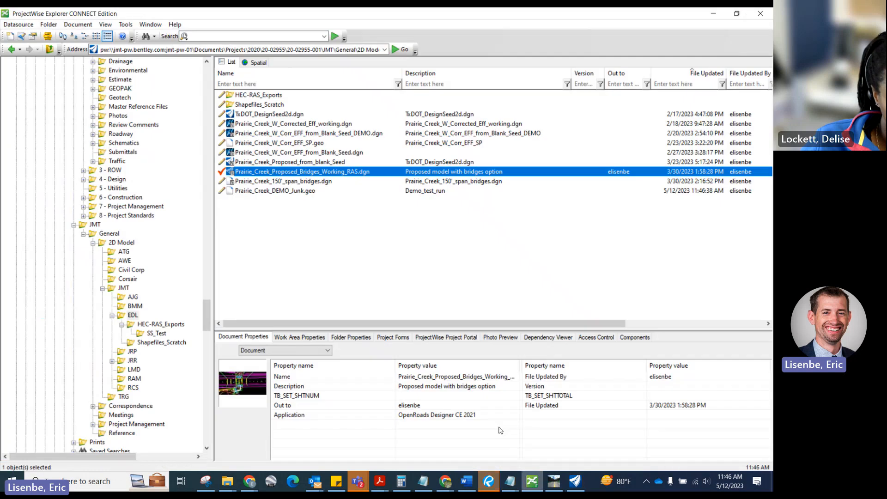
right_click(279, 192)
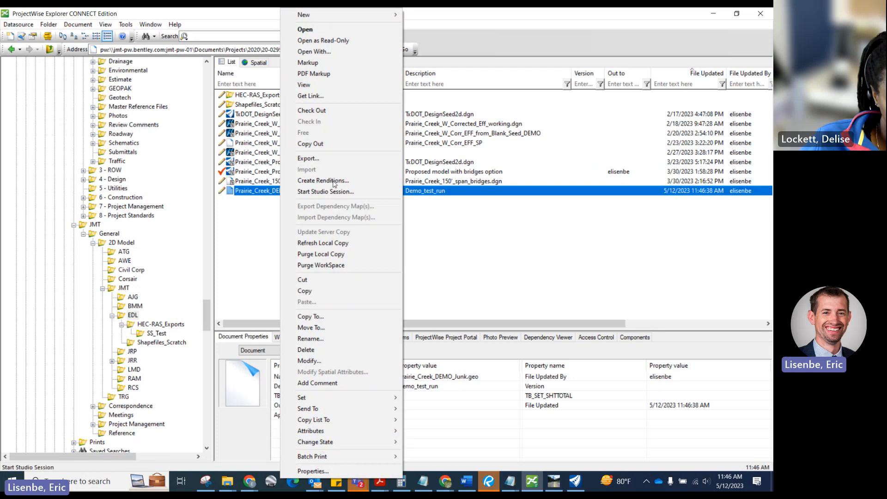
click(309, 158)
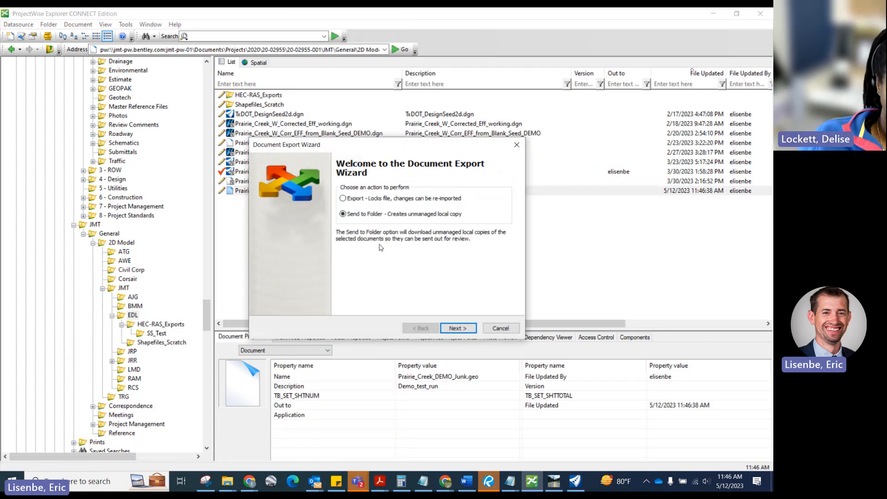
click(458, 328)
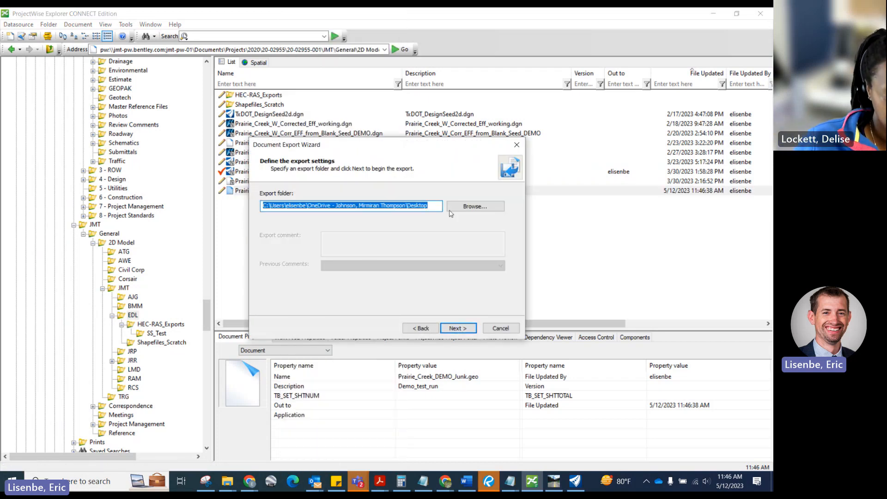
Step: Set the export folder to C:\HEC-RAS\5.0.7 and complete the document export
click(475, 206)
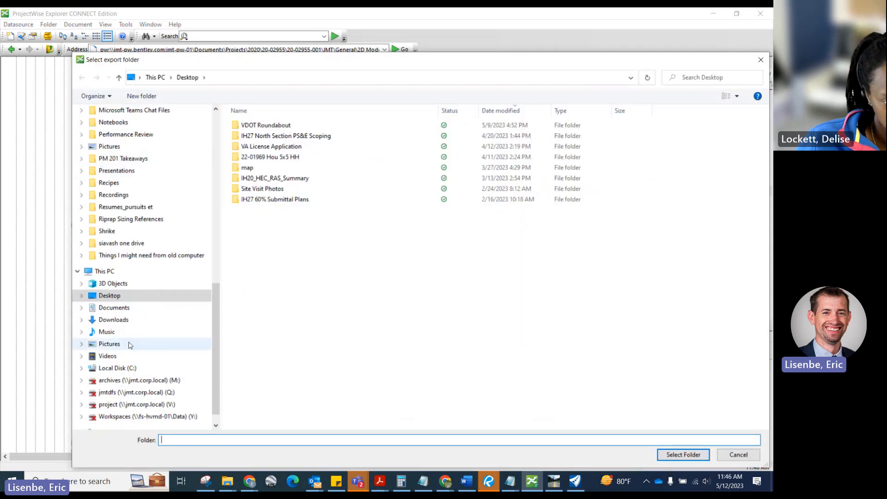
click(118, 368)
click(279, 211)
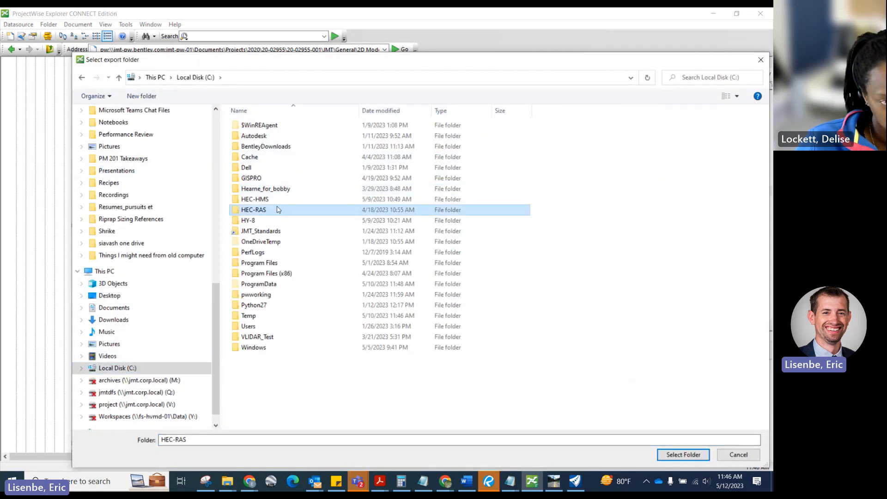
double_click(279, 210)
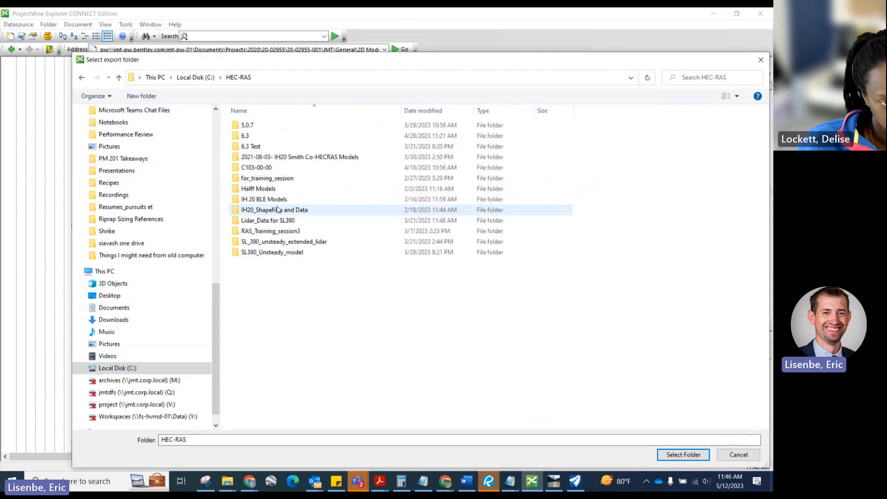
double_click(252, 125)
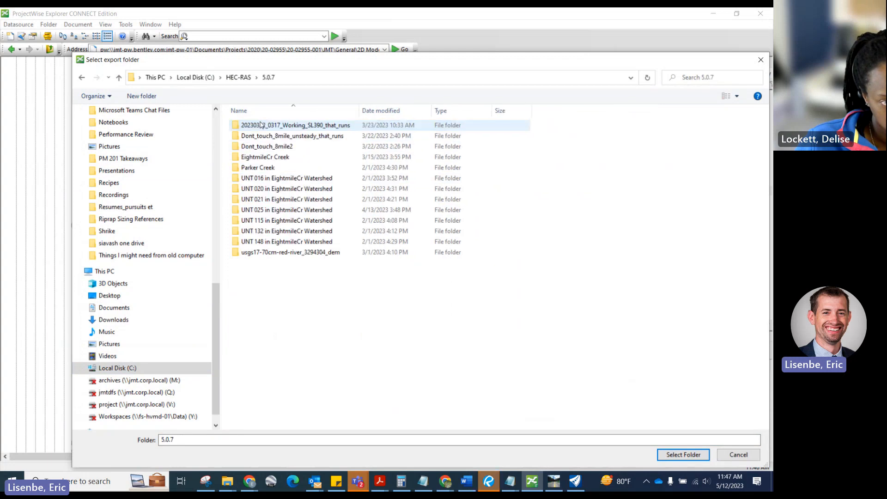
click(685, 455)
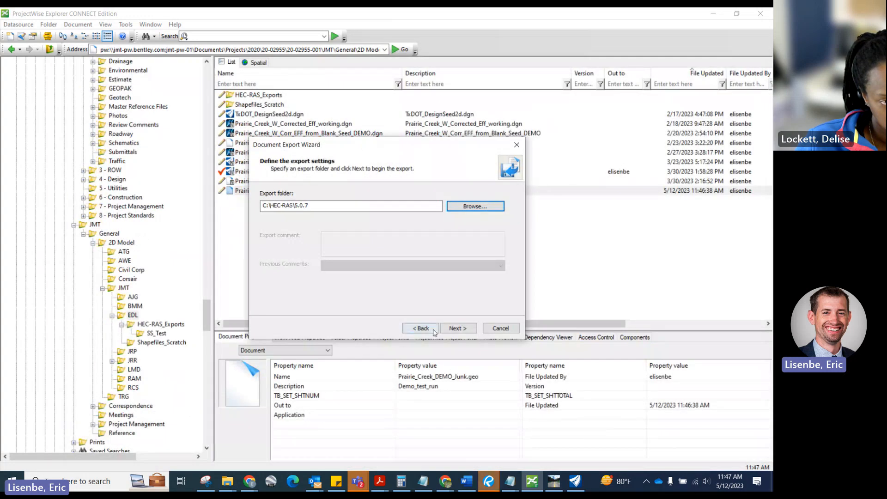
click(456, 329)
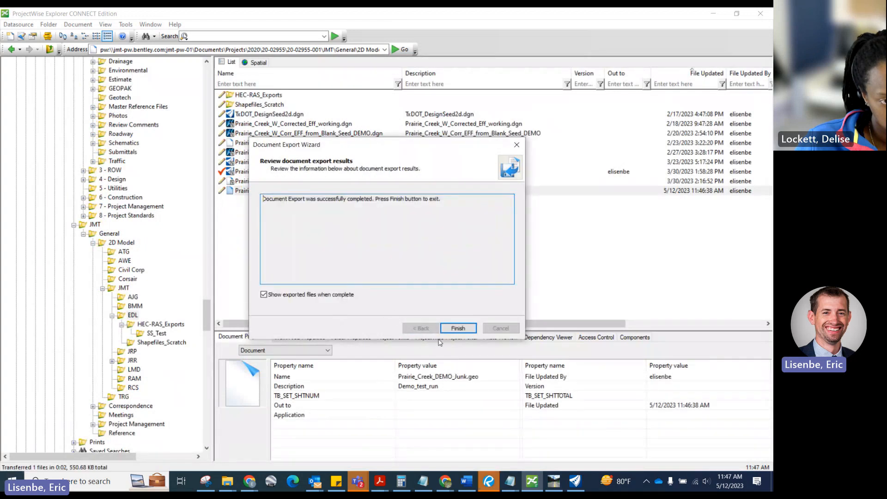
click(457, 328)
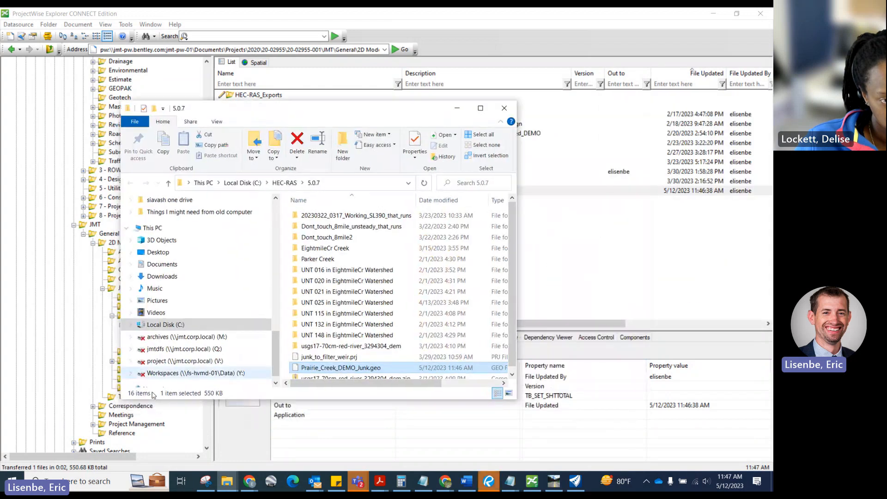
Step: Find HEC-RAS 5.0.7 with the Windows search and launch it
click(92, 481)
text(Out)
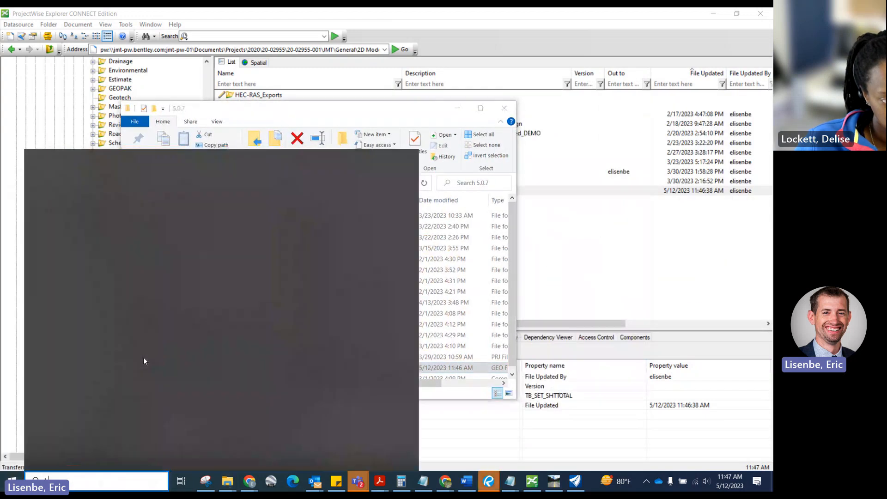
key(BackSpace)
key(BackSpace)
key(BackSpace)
text(hec)
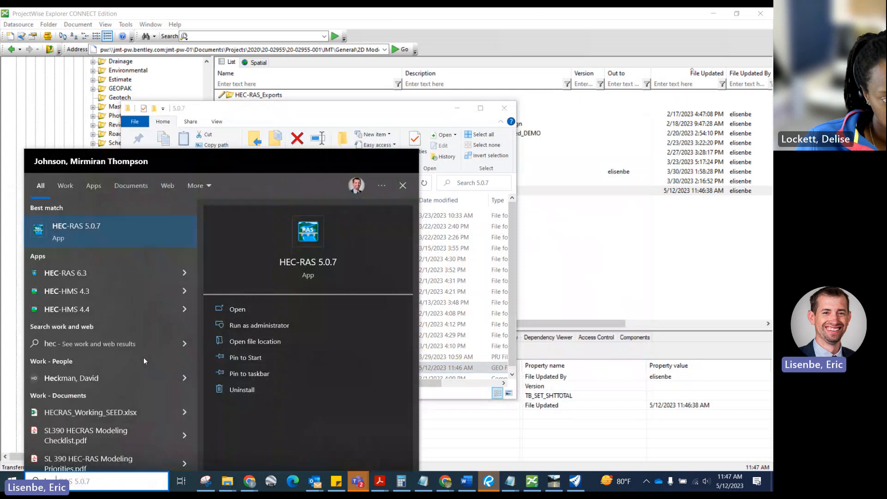
click(70, 227)
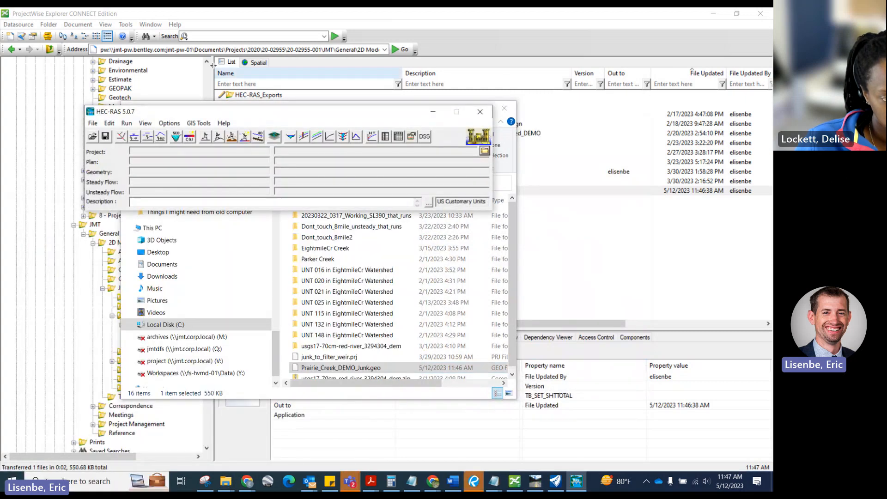
Step: Start a new HEC-RAS project and set its folder to C:\HEC-RAS\5.0.7
click(92, 123)
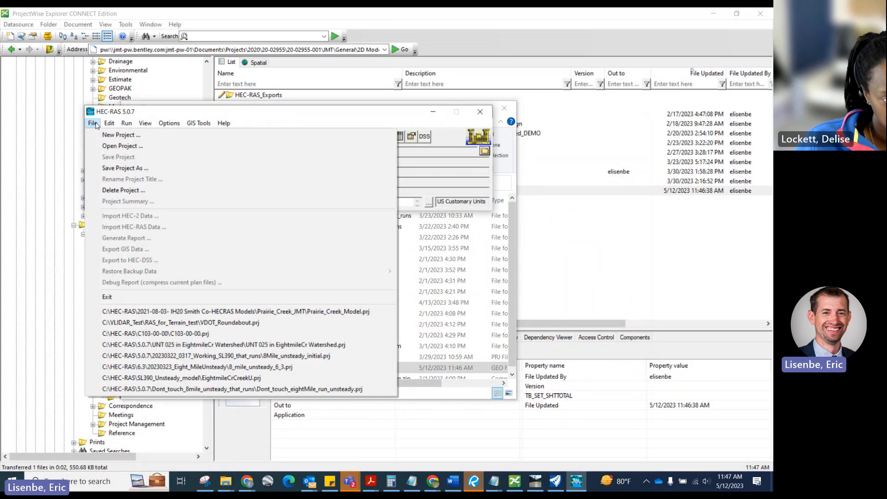
click(119, 135)
text(tse)
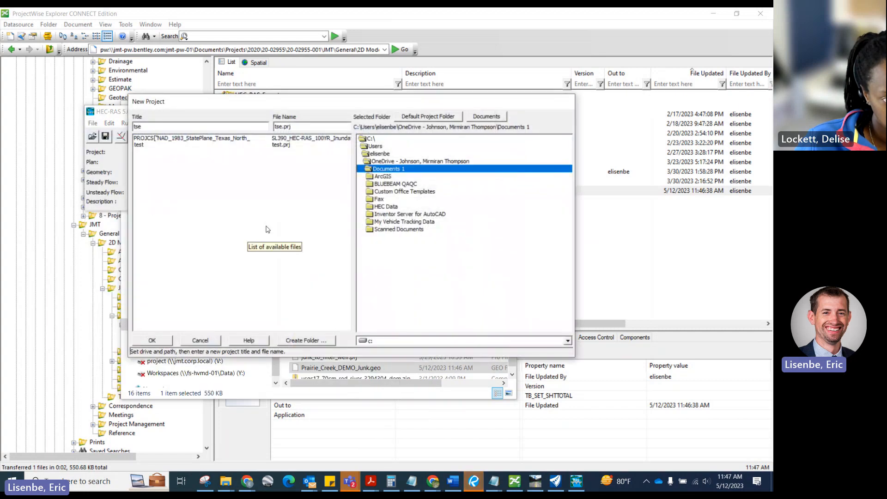
key(BackSpace)
key(BackSpace)
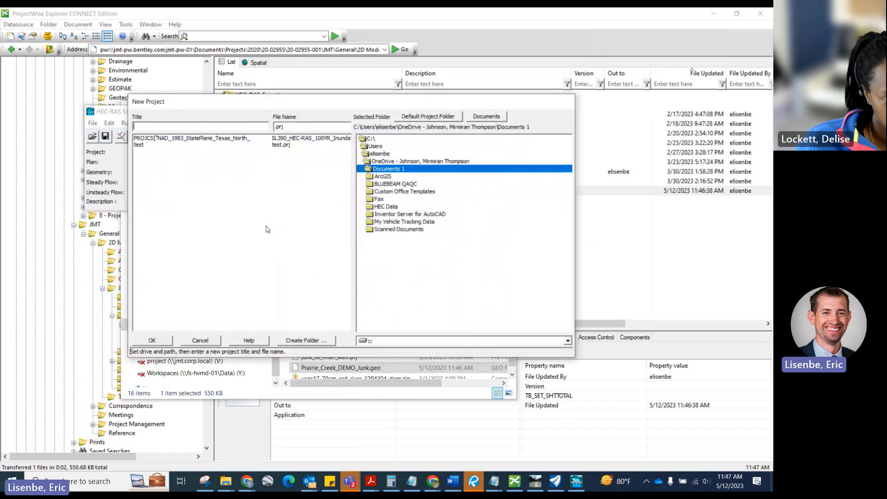
double_click(382, 139)
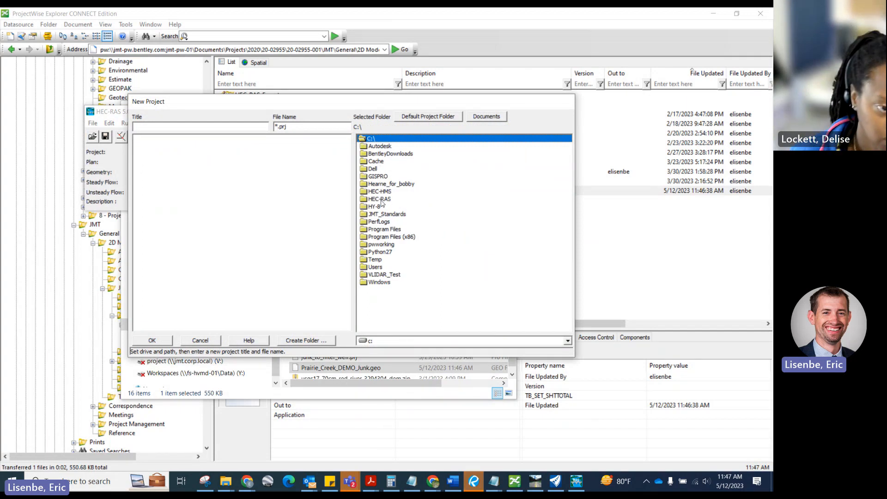
double_click(381, 198)
double_click(381, 162)
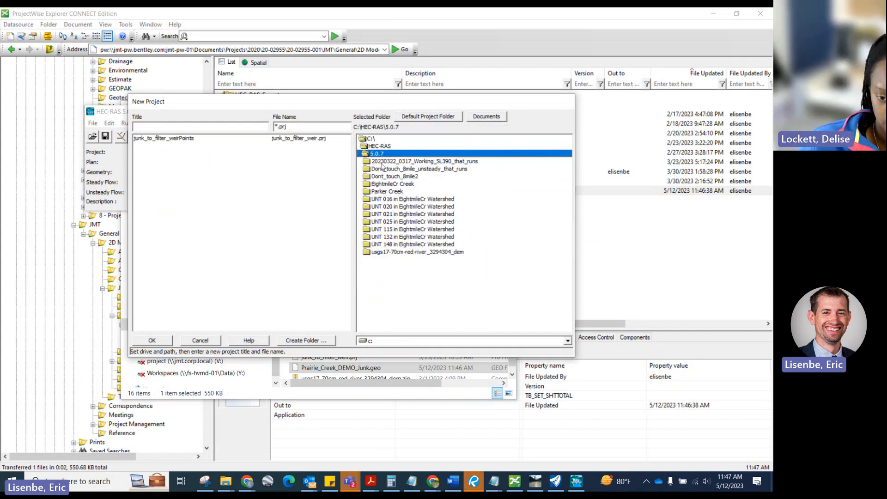
Step: Create the HEC-RAS project titled test in US Customary Units and open the Geometric Data editor
click(196, 128)
text(test)
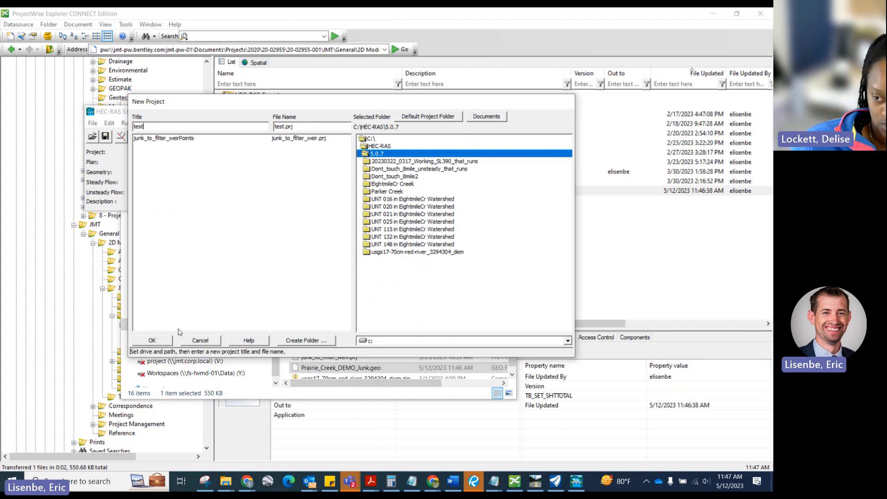
click(157, 340)
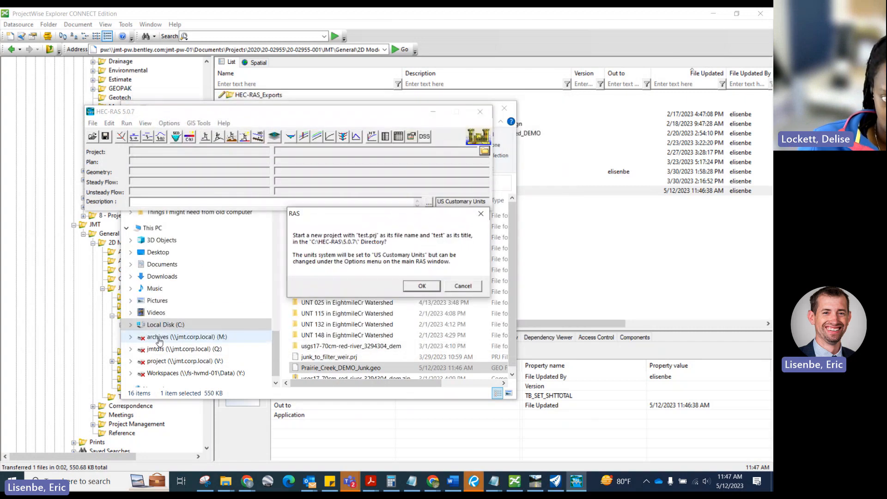
click(421, 286)
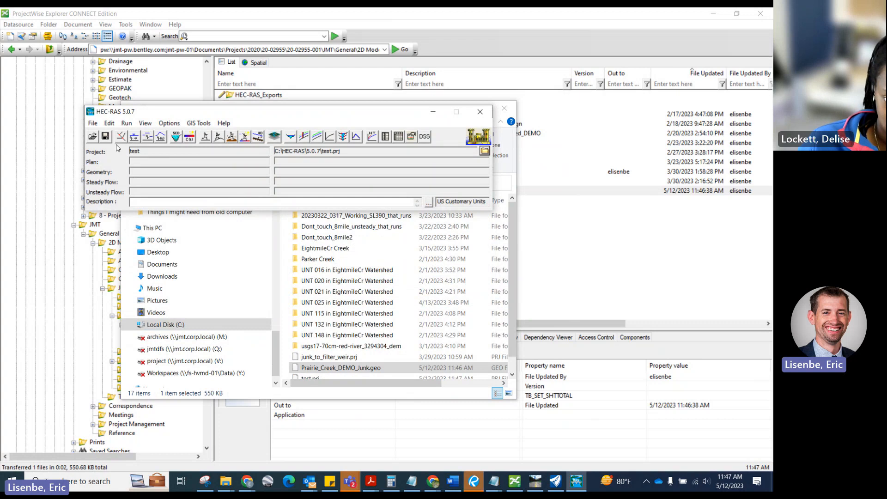
click(121, 138)
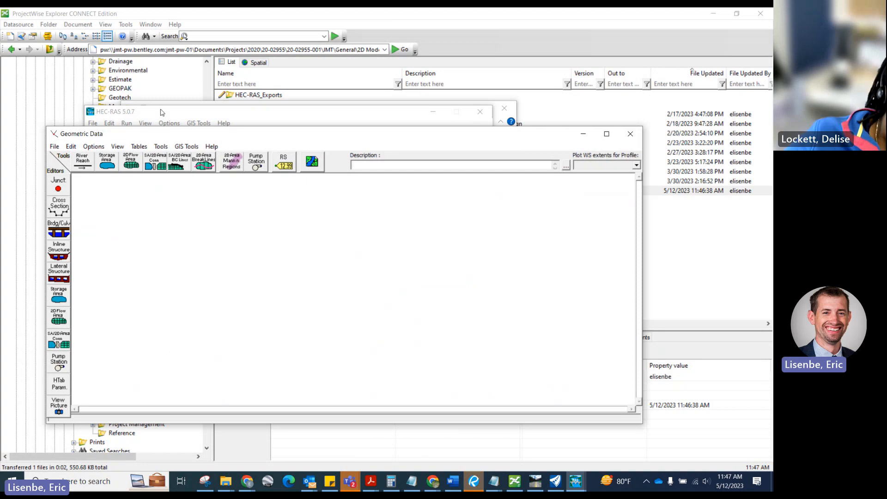
drag(141, 120, 150, 53)
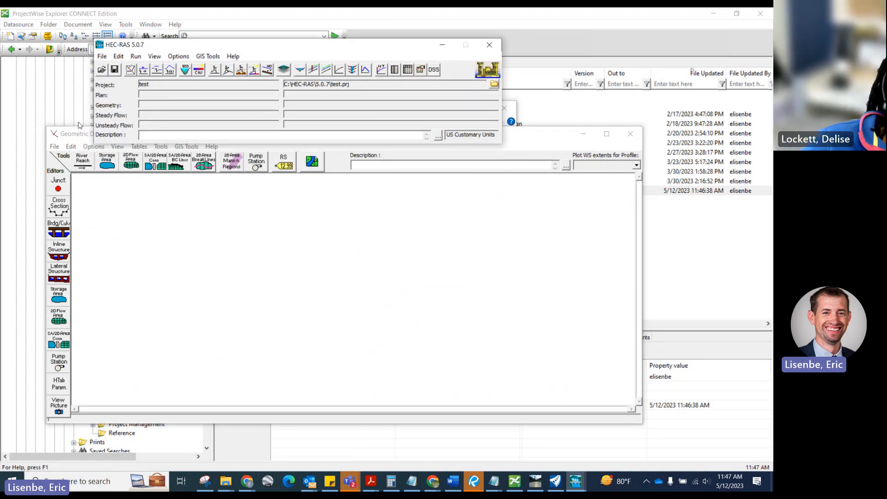
click(54, 146)
click(74, 168)
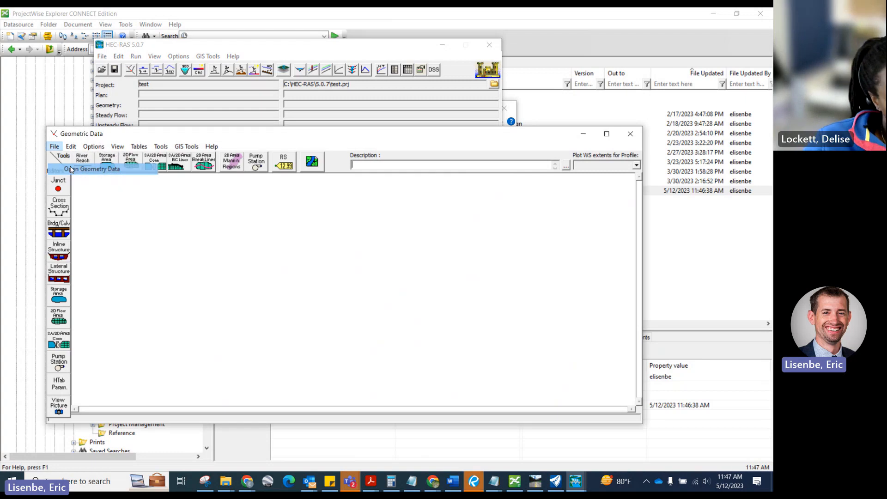
click(385, 299)
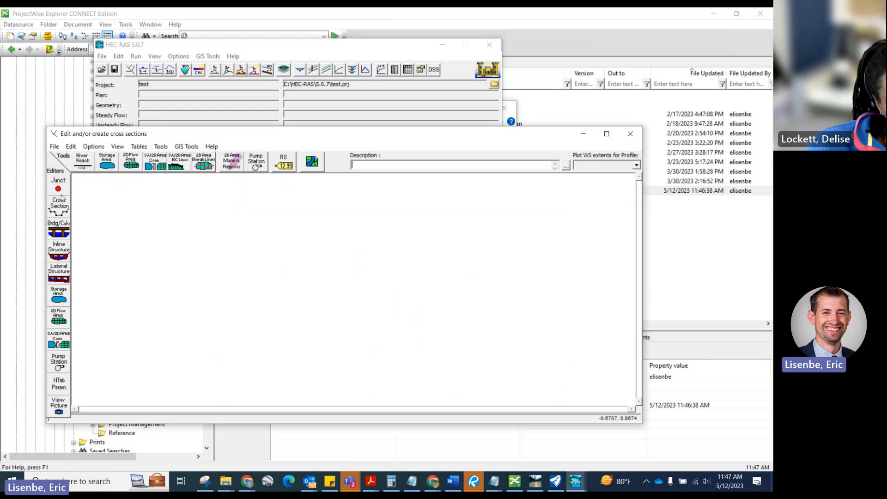
Step: Start a GIS format geometry data import using Prairie_Creek_DEMO_Junk.geo from C:\HEC-RAS\5.0.7
click(51, 147)
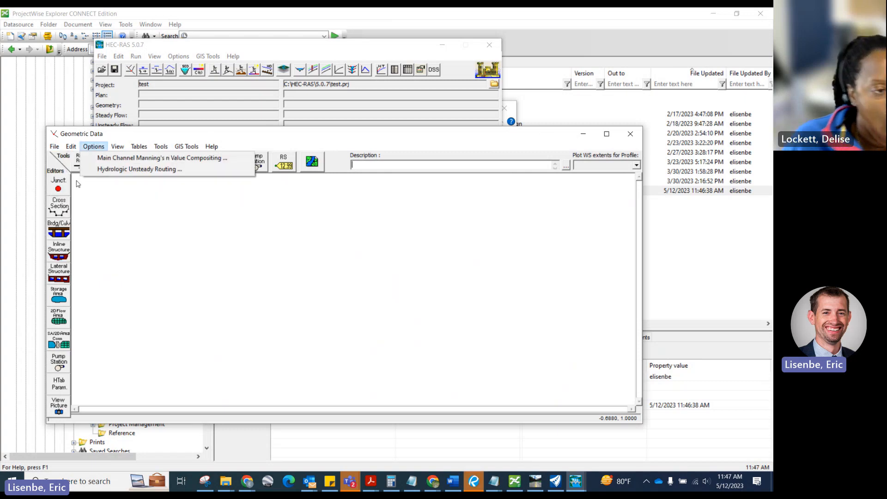
mouse_move(55, 147)
mouse_move(98, 148)
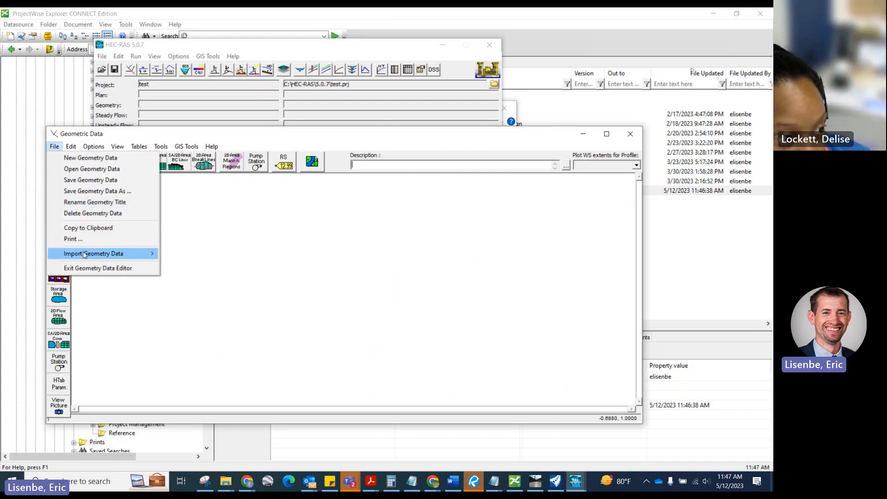
mouse_move(86, 255)
click(197, 255)
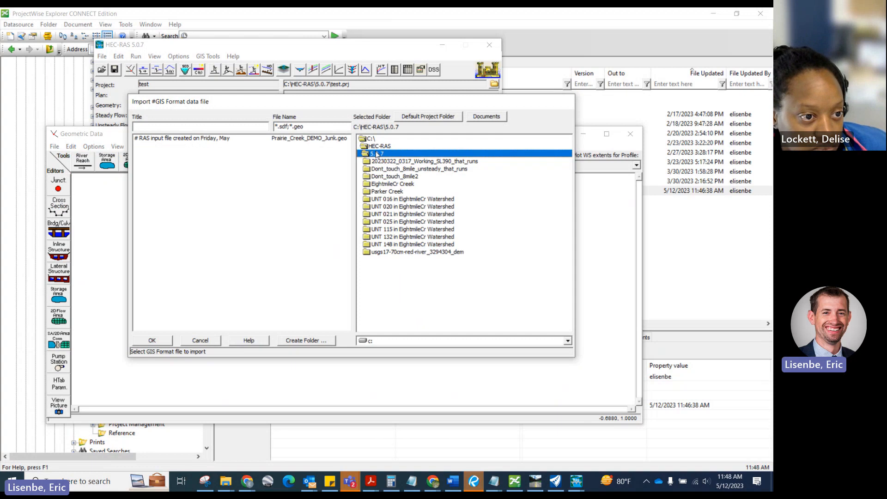
click(275, 138)
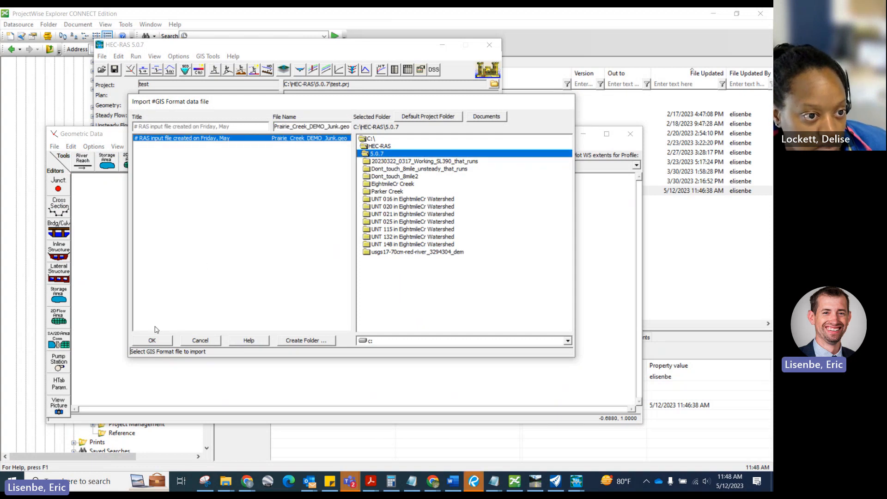
click(153, 341)
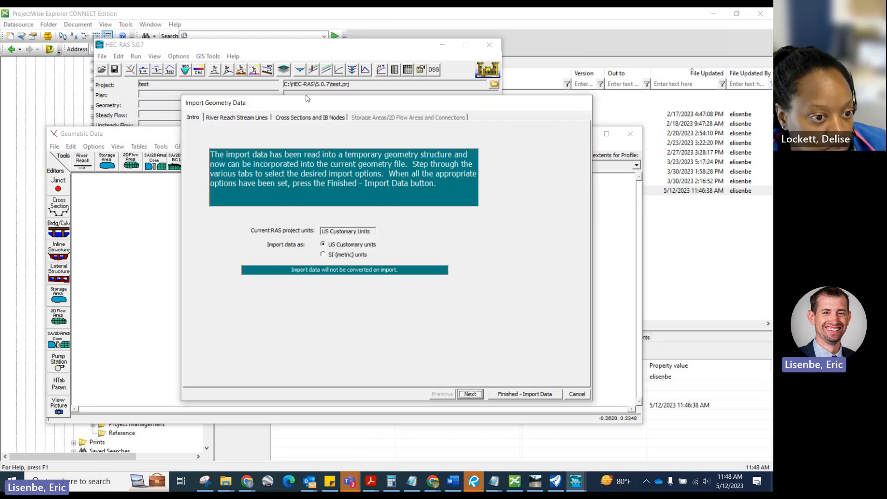
Step: Import the data as US Customary units with the BL CL- stream line and all its cross sections
drag(309, 102, 239, 69)
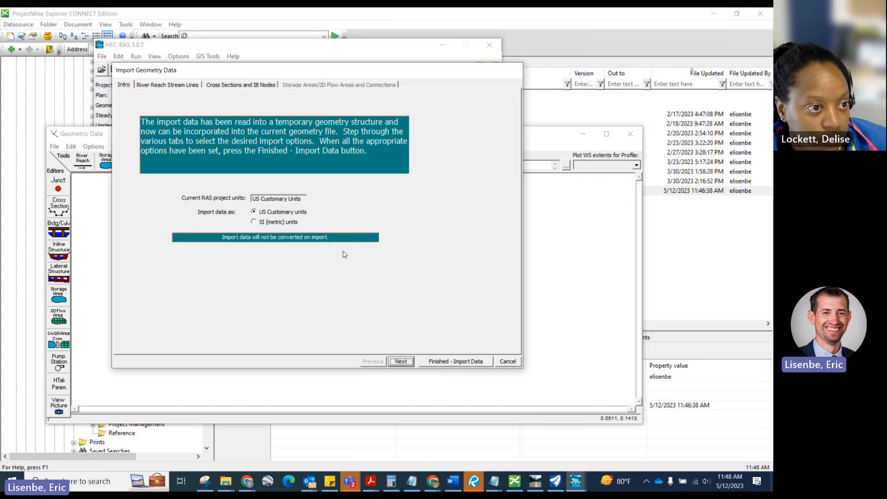
click(254, 212)
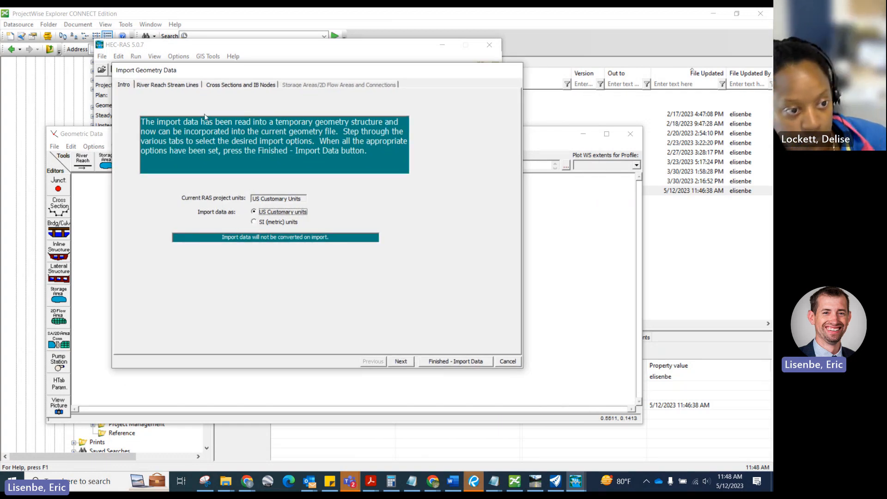
click(399, 361)
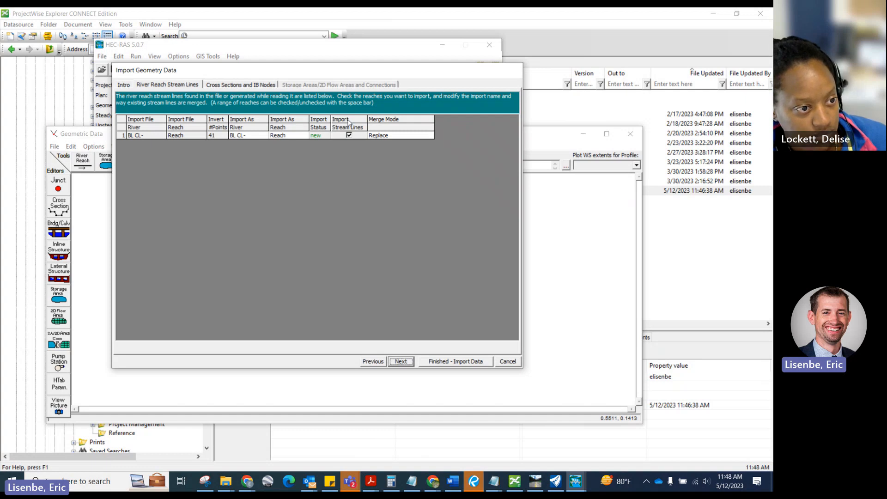
click(401, 361)
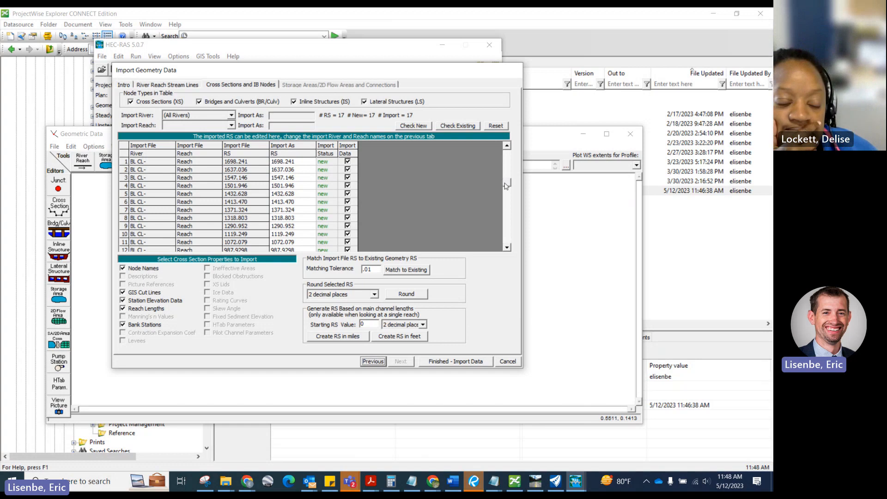
scroll(506, 186, down, 2)
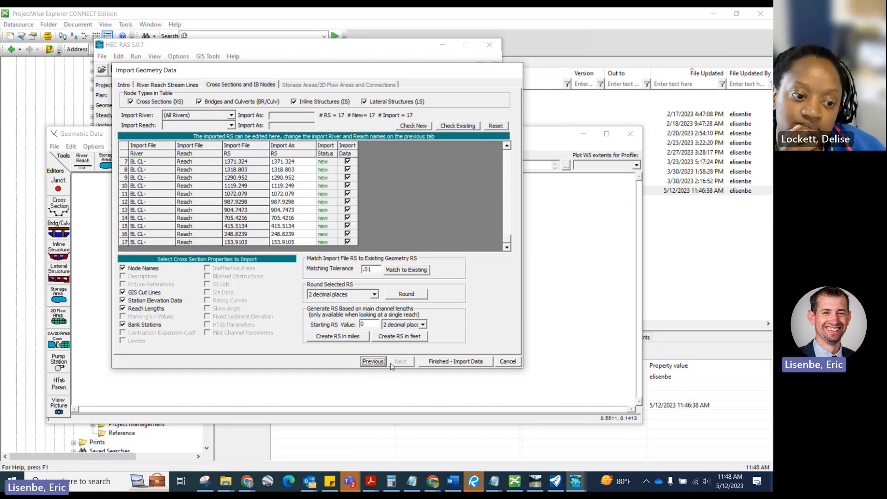
click(474, 361)
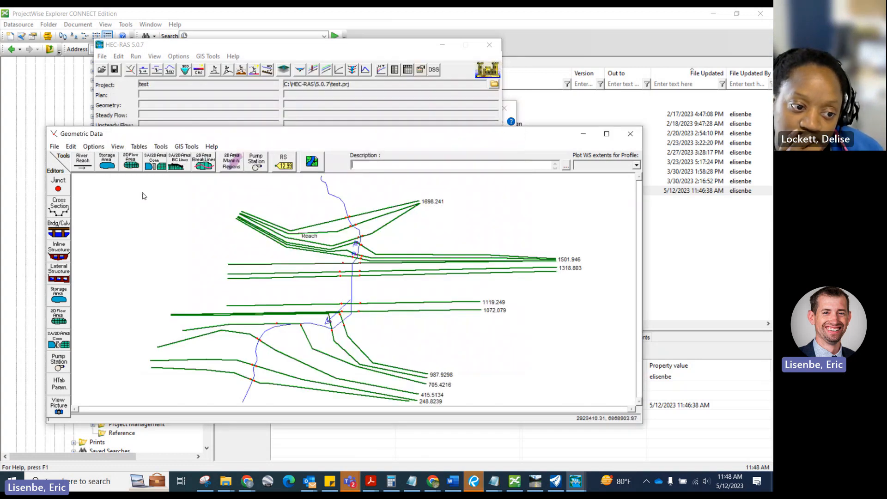
Step: Open the cross section editor and check the Manning's n values and downstream reach lengths at river station 1698.241
click(58, 206)
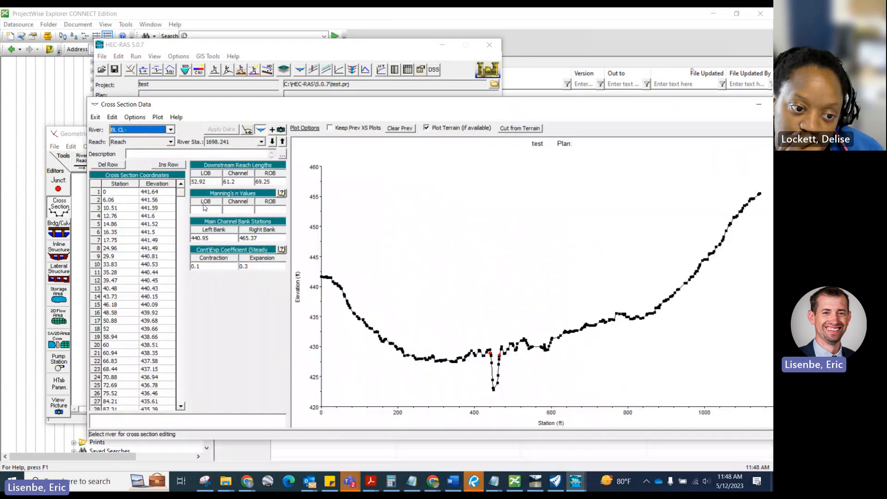
click(207, 211)
click(239, 211)
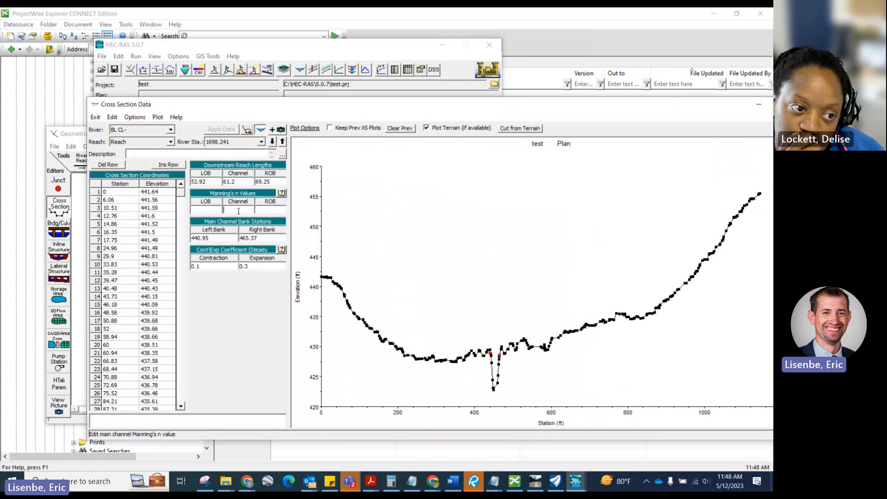
click(202, 181)
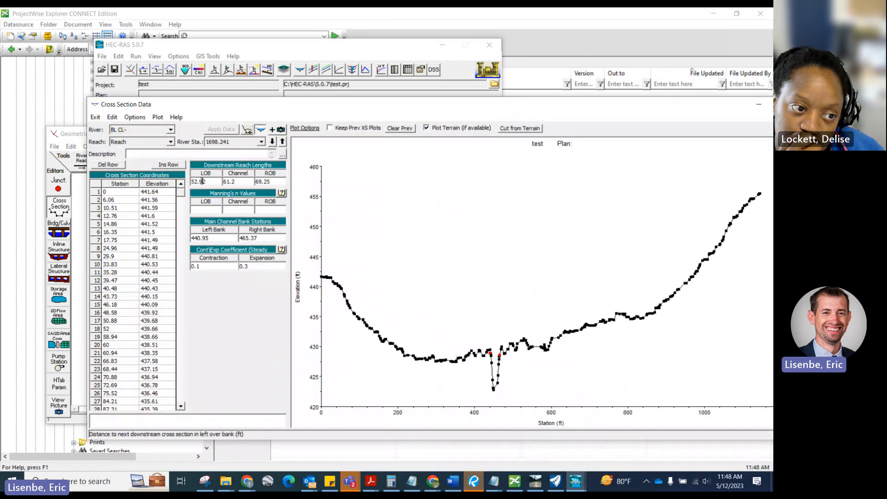
click(237, 182)
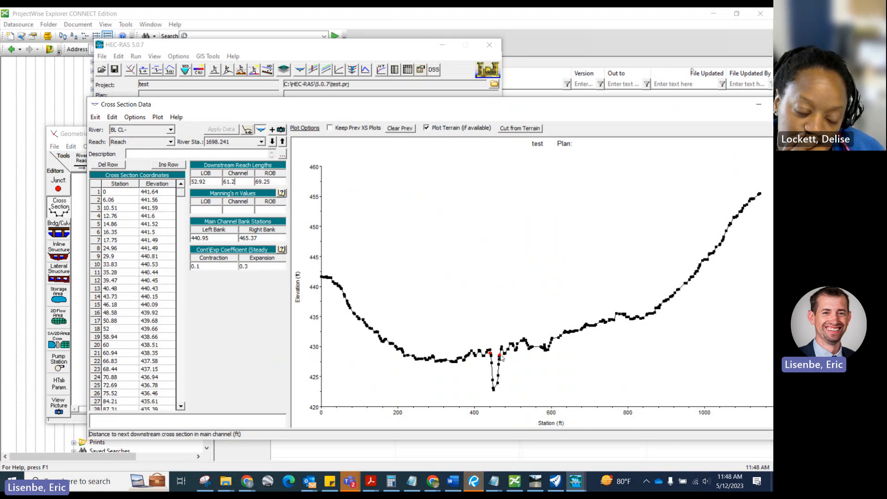
Step: Step downstream through the cross sections to river station 1119.249 and examine its profile plot in an enlarged window
click(273, 141)
click(273, 141)
click(273, 141)
click(273, 142)
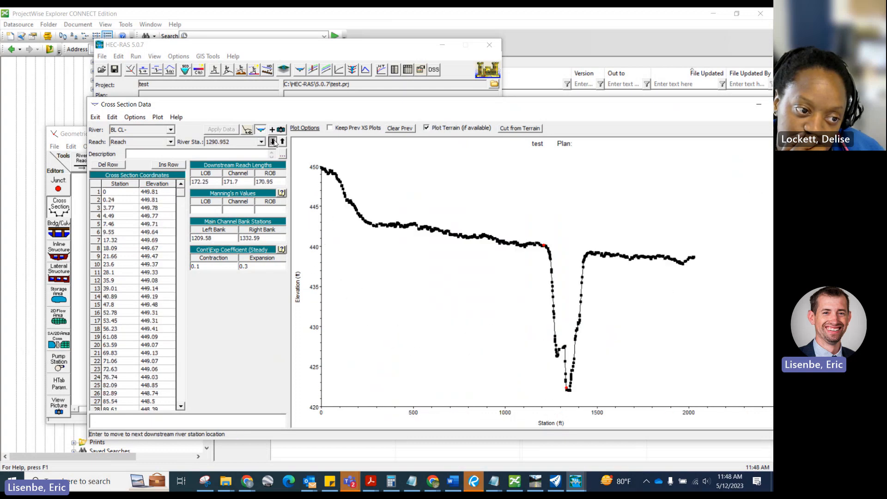
click(273, 142)
drag(367, 105, 21, 85)
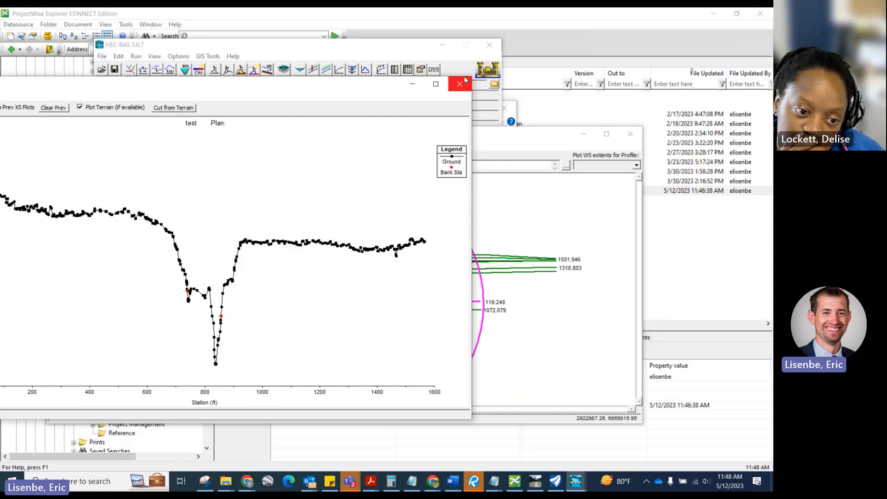
click(435, 83)
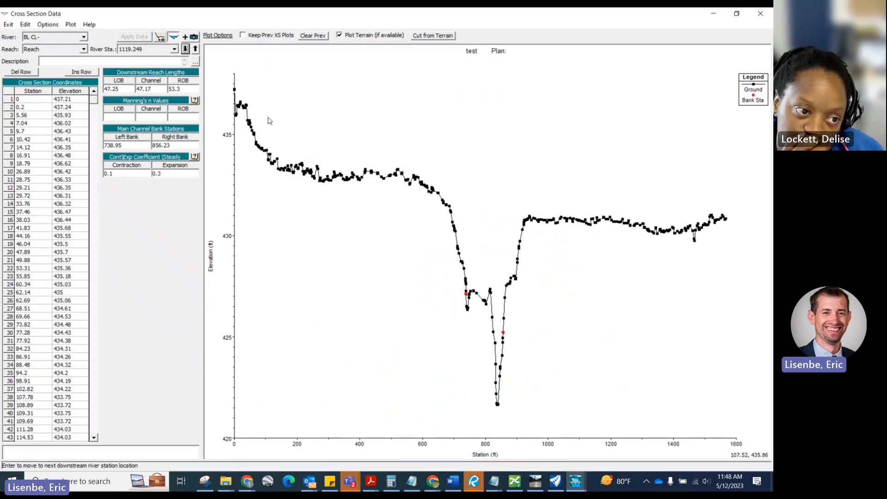
click(737, 13)
drag(299, 85, 550, 100)
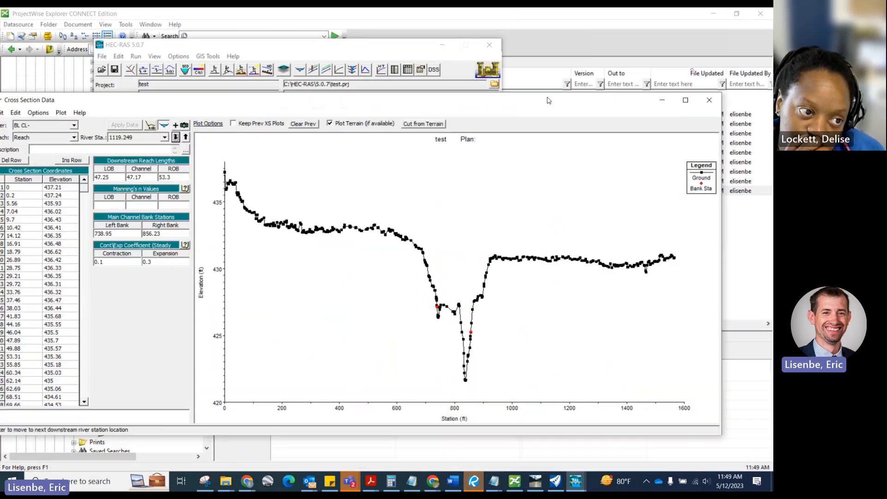
click(687, 99)
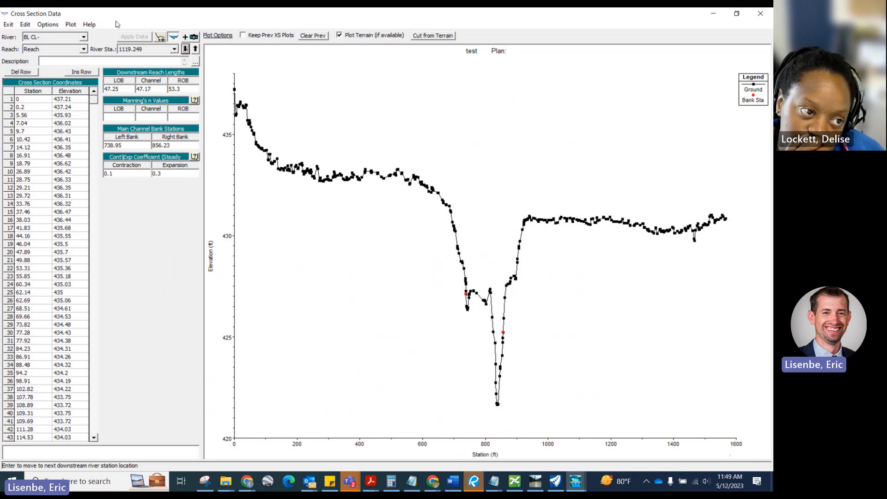
drag(116, 17, 190, 108)
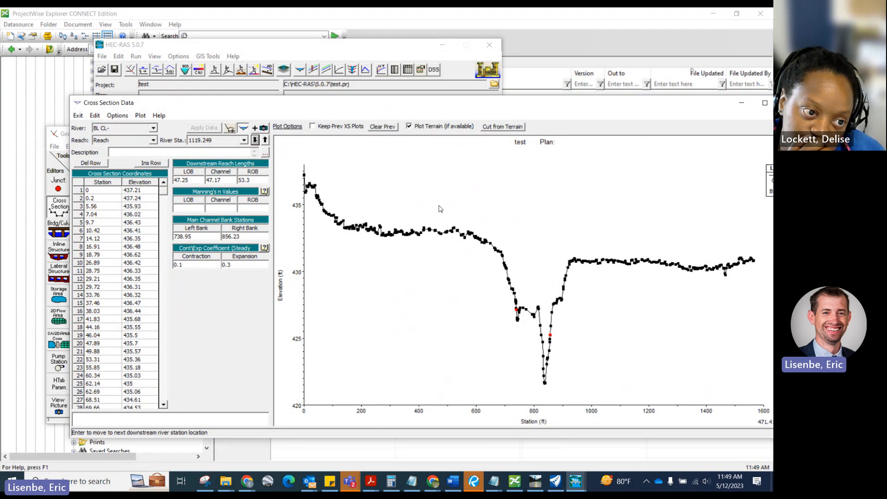
Step: Review the station and elevation coordinates of cross section 1119.249 and close the cross section editor
drag(114, 196, 145, 386)
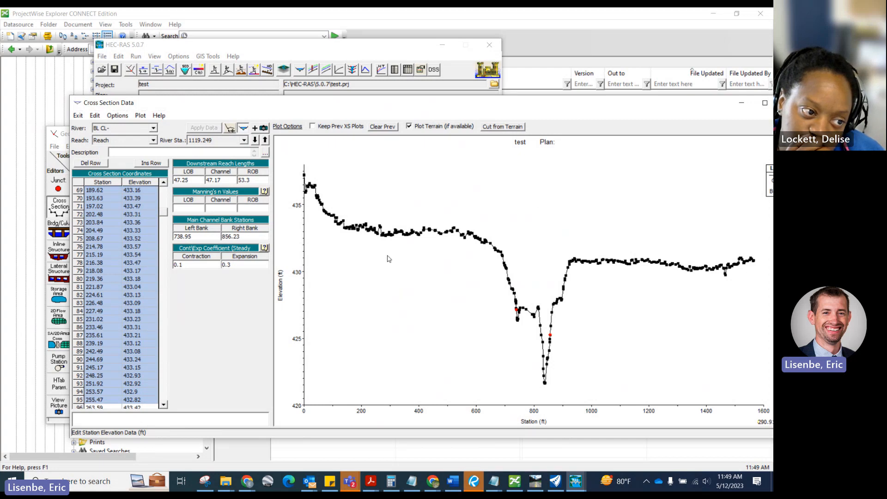
scroll(109, 209, down, 8)
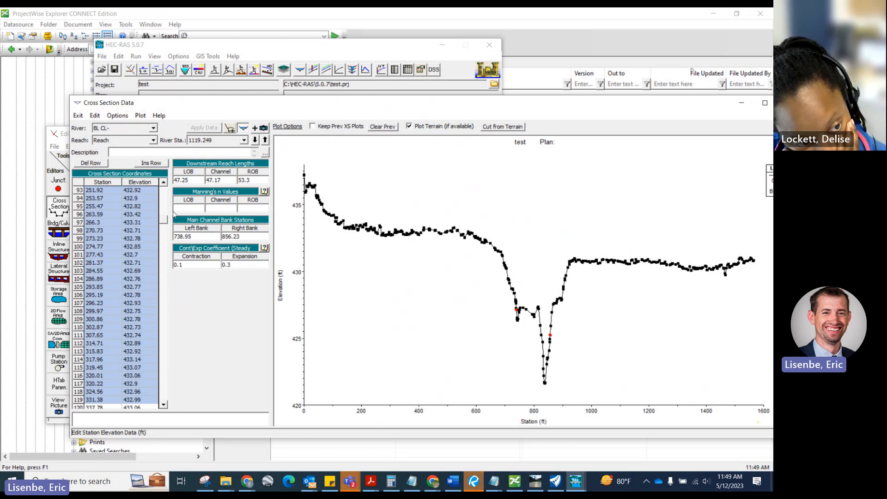
drag(165, 225, 164, 190)
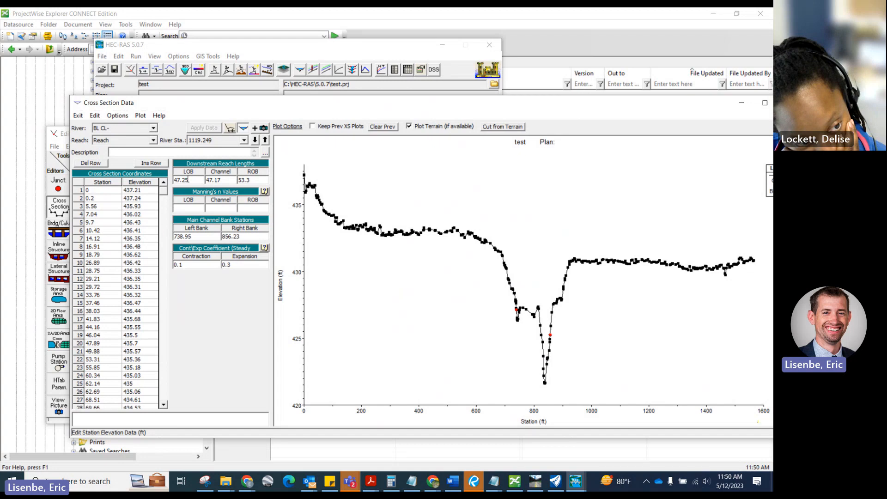
drag(775, 102, 600, 97)
click(615, 102)
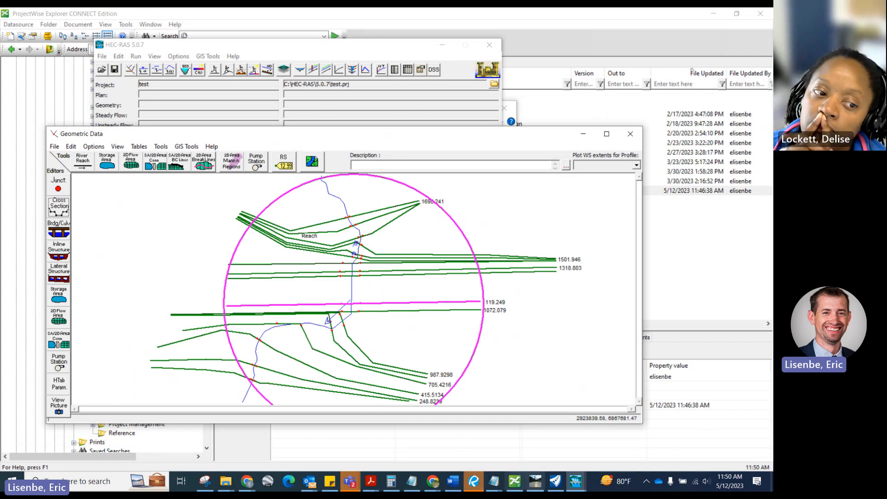
Step: Switch to OpenRoads and view the creek alignment with its surrounding cross section lines
mouse_move(556, 481)
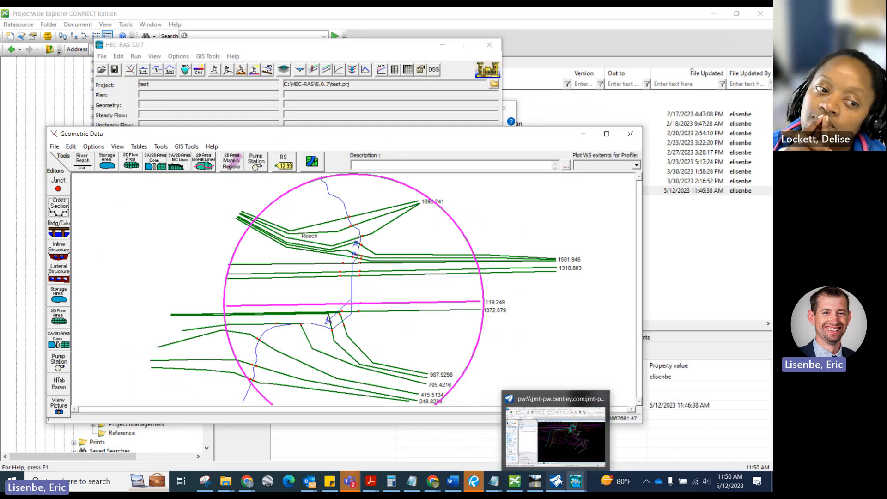
click(568, 435)
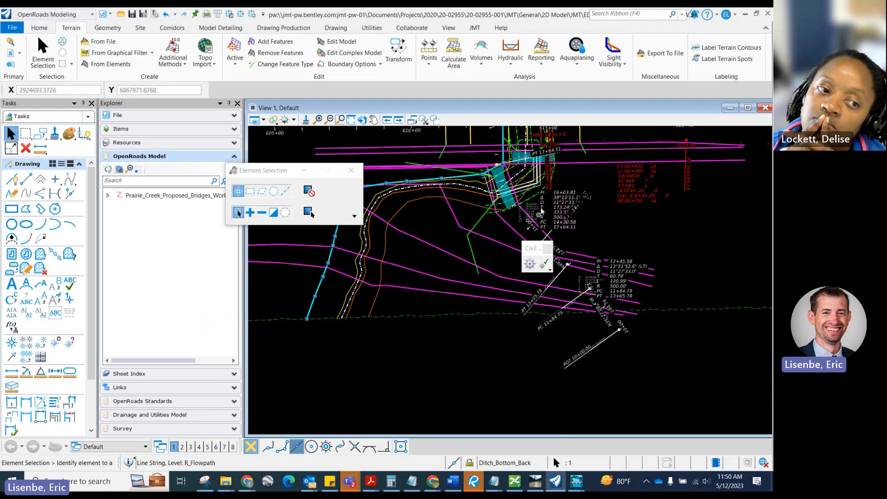
scroll(376, 358, down, 2)
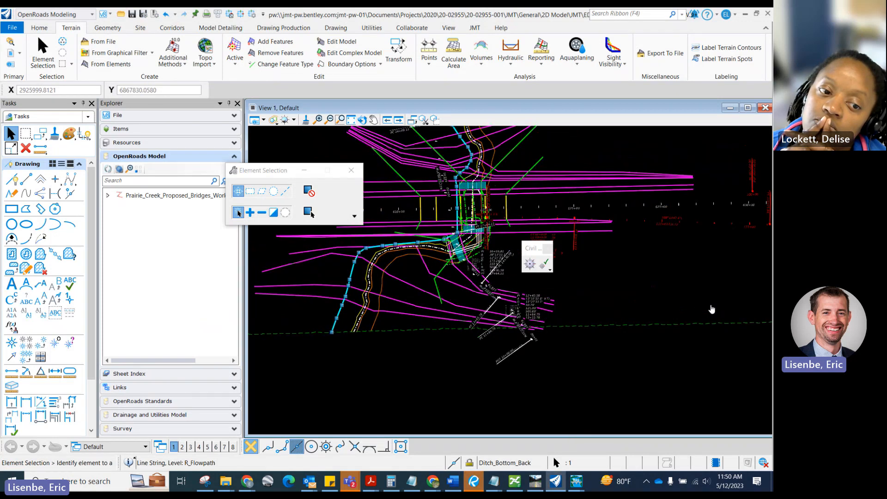
Step: Switch to the Teams meeting and open its recording and transcription options
click(712, 309)
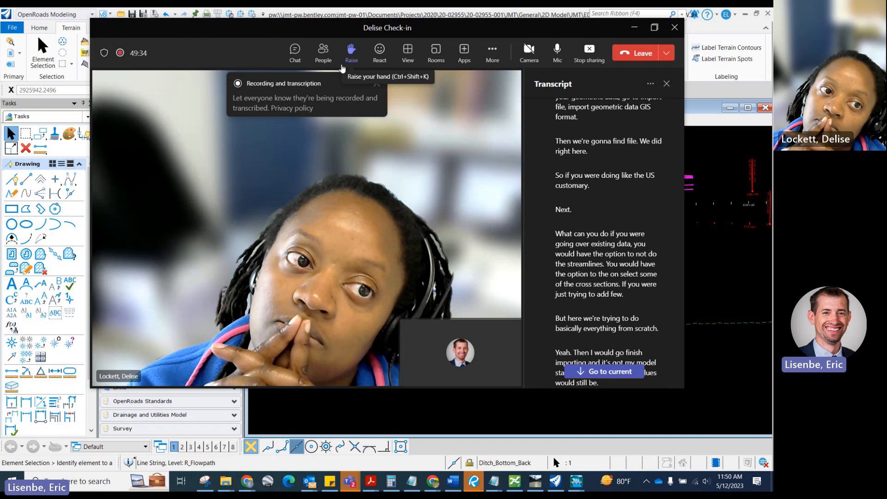
click(491, 57)
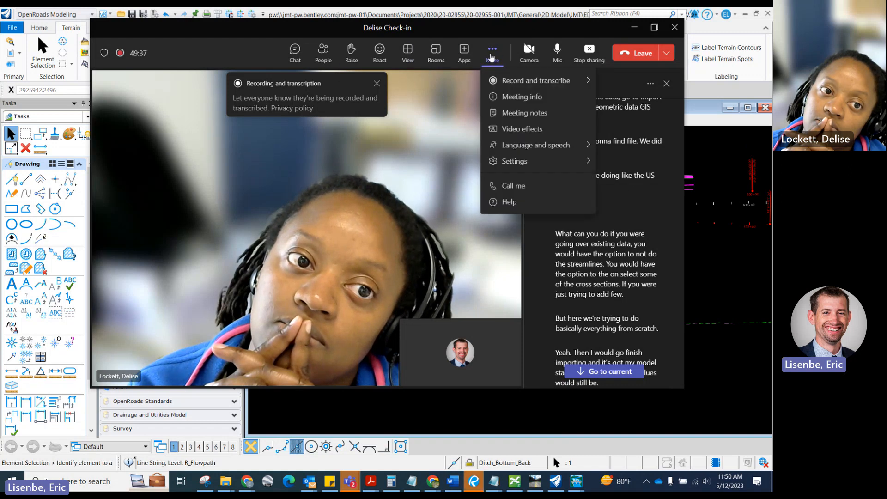
mouse_move(585, 83)
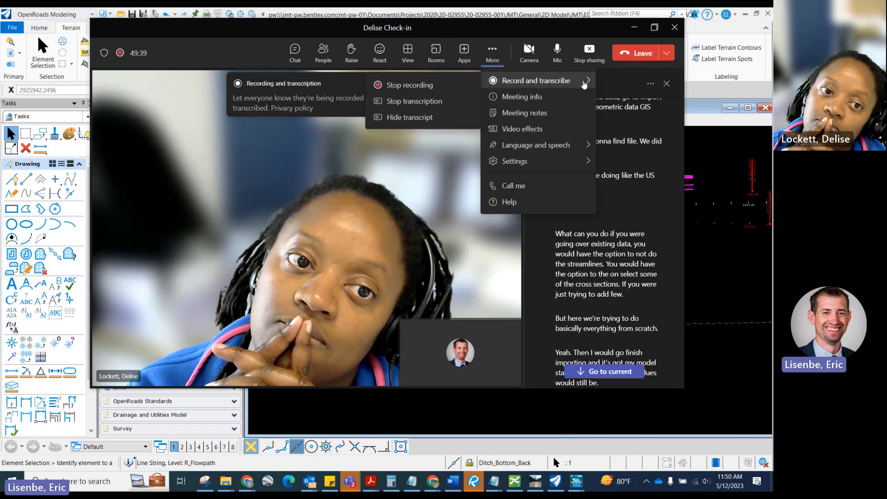